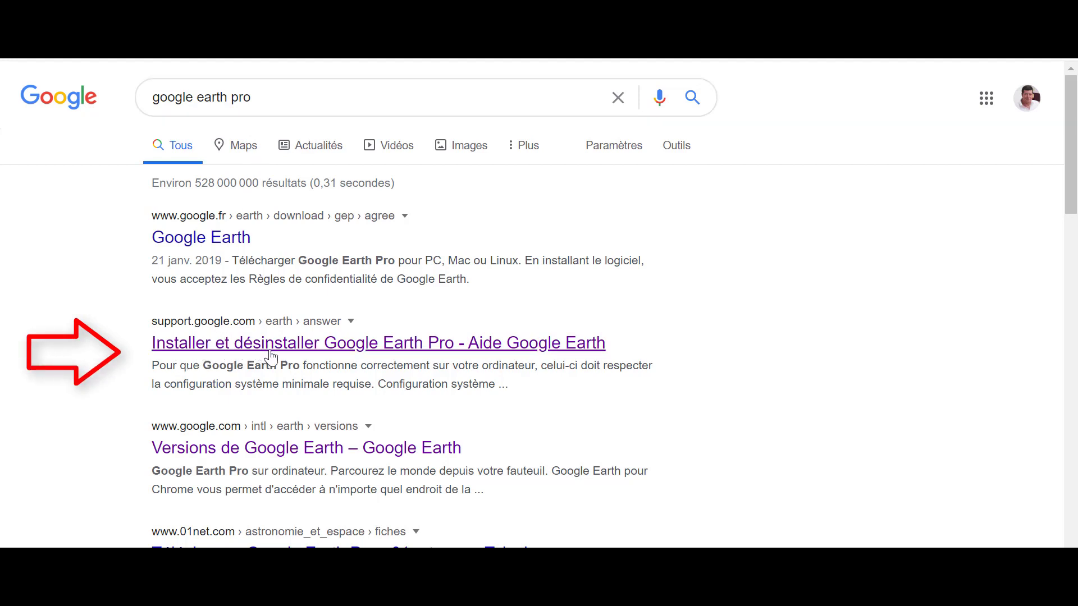
Step: Open the "Installer et désinstaller Google Earth Pro" help article and follow the download link in its PC installation section
{"action": "left_click", "coordinate": [395, 349]}
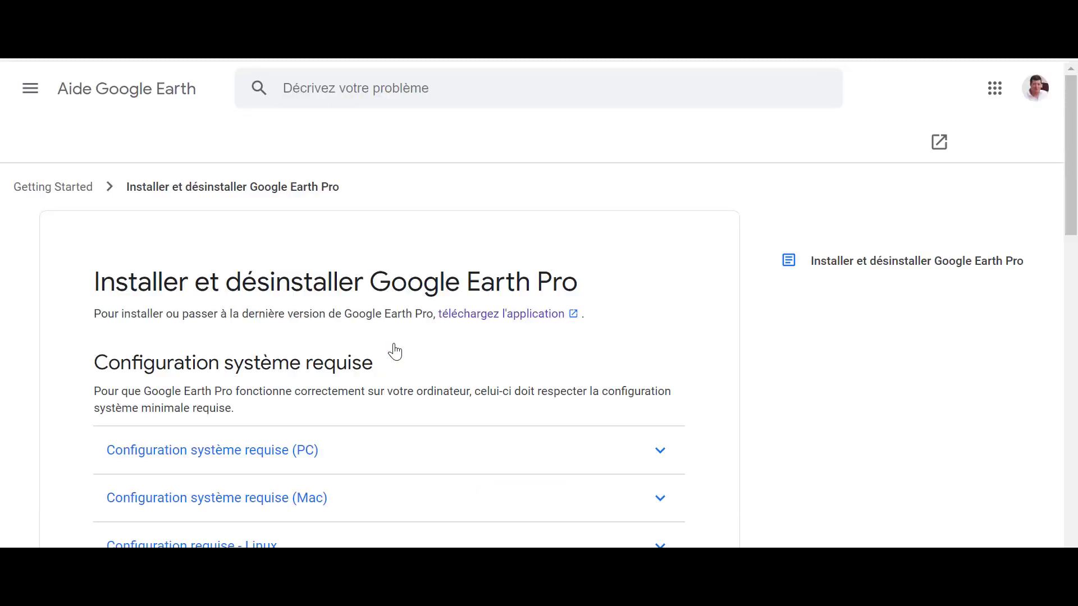
{"action": "scroll", "coordinate": [325, 339], "scroll_direction": "down", "scroll_amount": 2}
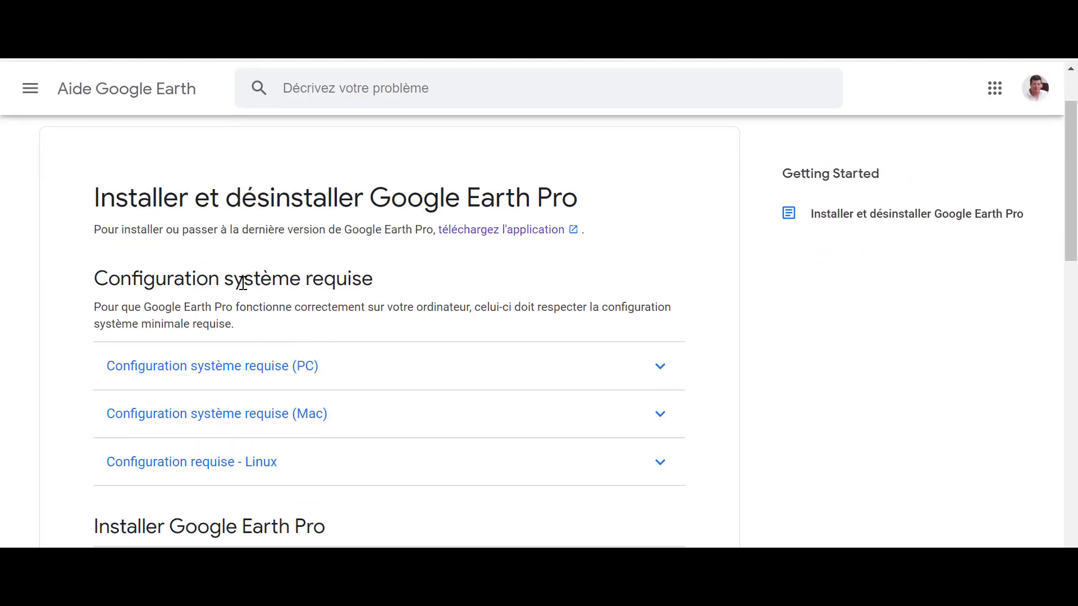
{"action": "scroll", "coordinate": [434, 237], "scroll_direction": "down", "scroll_amount": 2}
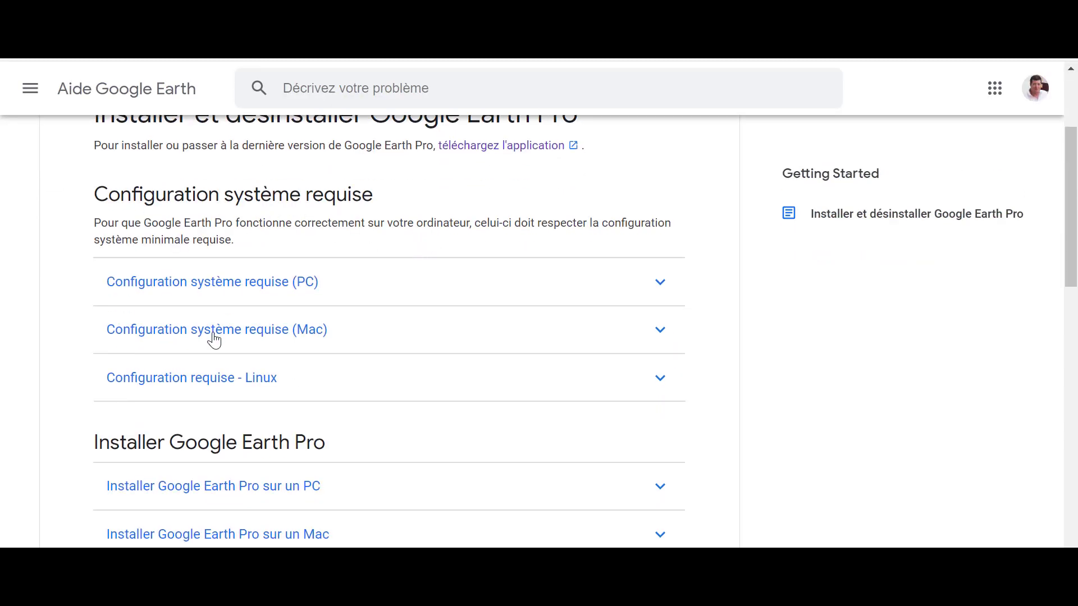
{"action": "scroll", "coordinate": [291, 286], "scroll_direction": "down", "scroll_amount": 2}
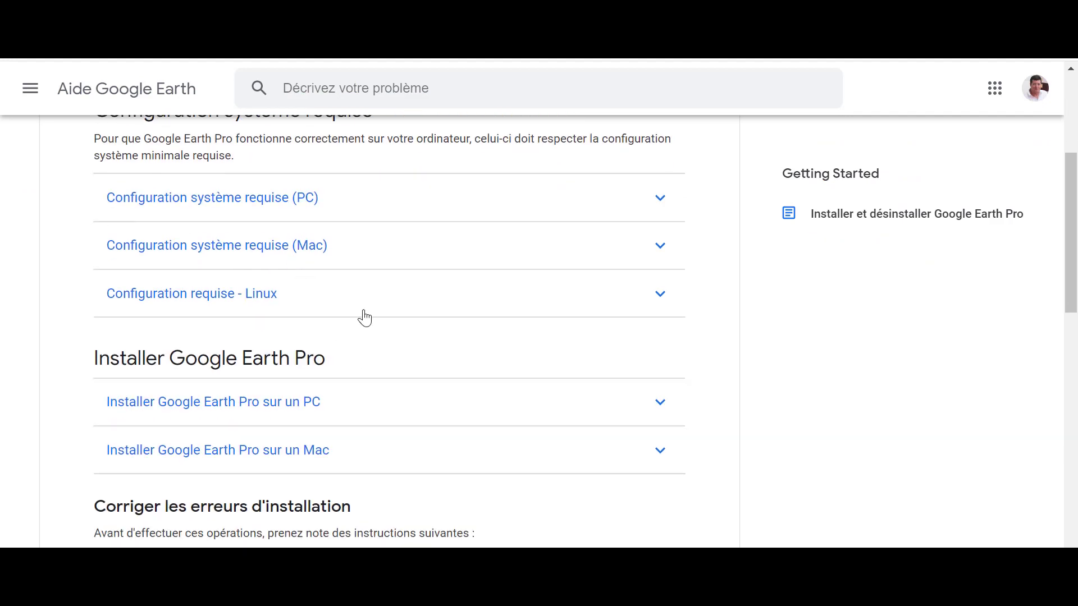
{"action": "scroll", "coordinate": [287, 282], "scroll_direction": "down", "scroll_amount": 2}
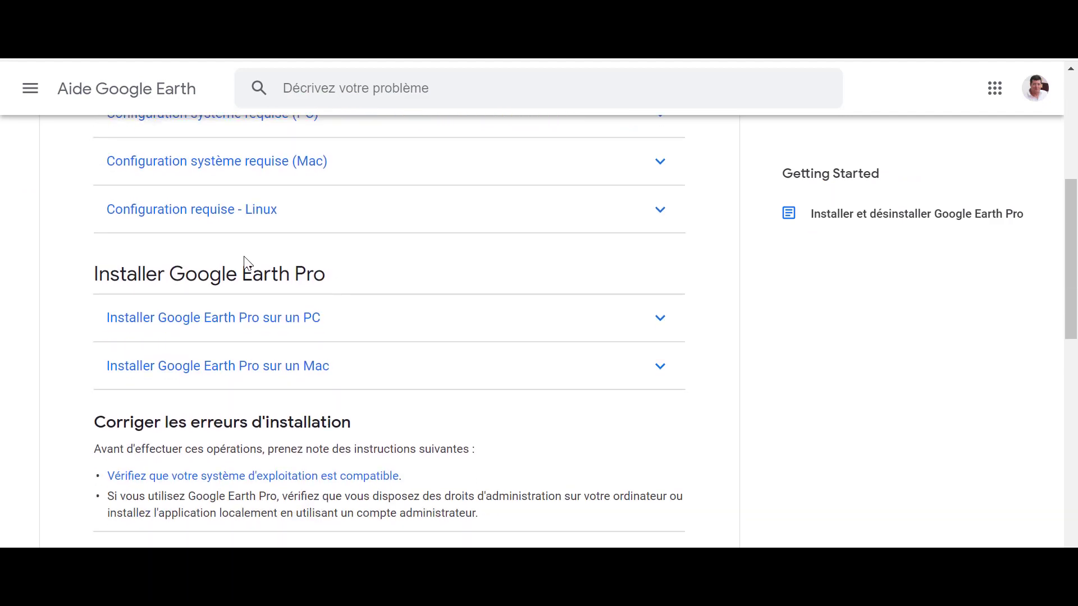
{"action": "left_click", "coordinate": [245, 327]}
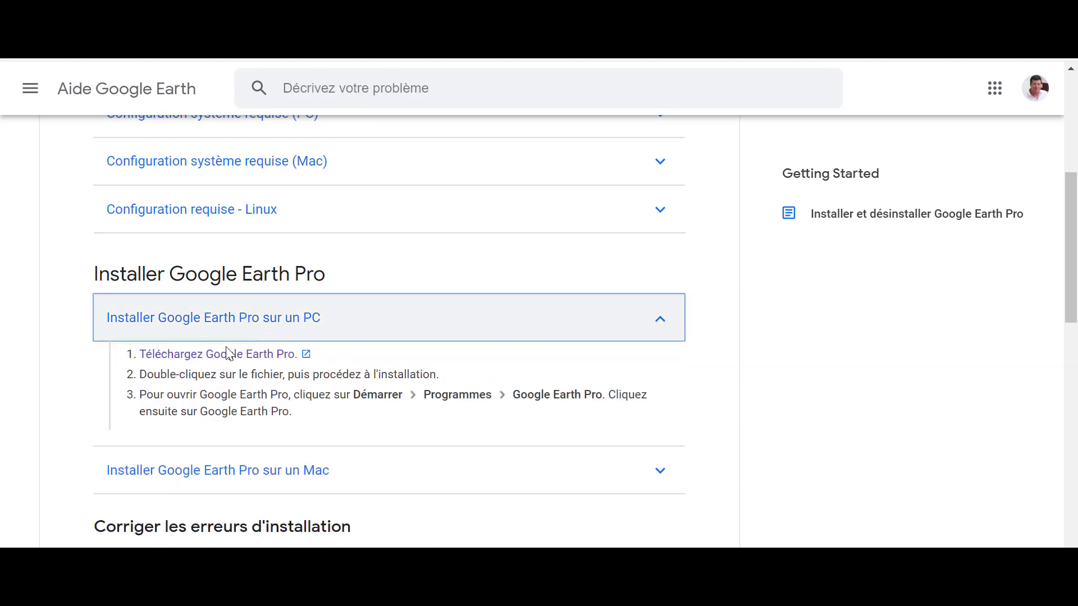
{"action": "left_click", "coordinate": [224, 357]}
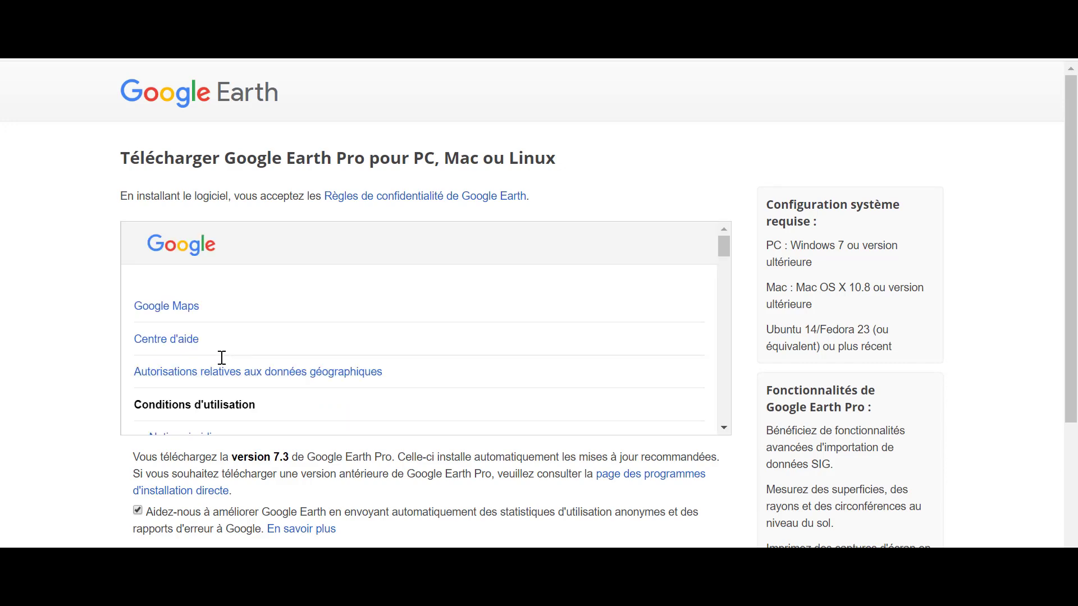
Step: Accept the terms and save the Google Earth Pro installer as GoogleEarthProSetup (1).exe, dismissing the setup window
{"action": "scroll", "coordinate": [56, 377], "scroll_direction": "down", "scroll_amount": 2}
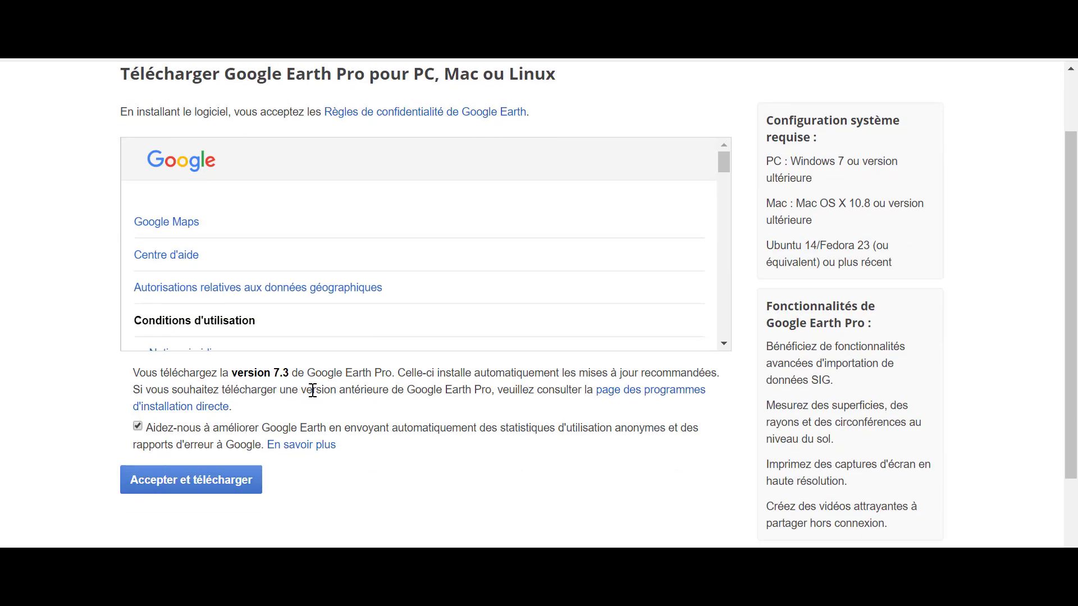
{"action": "left_click", "coordinate": [208, 489]}
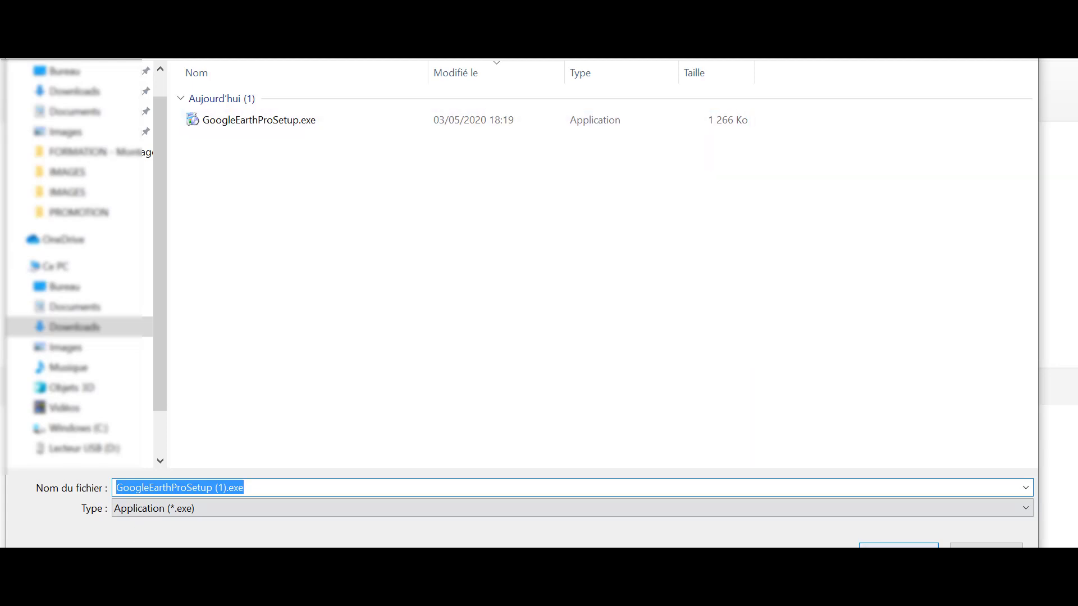
{"action": "key", "text": "Return"}
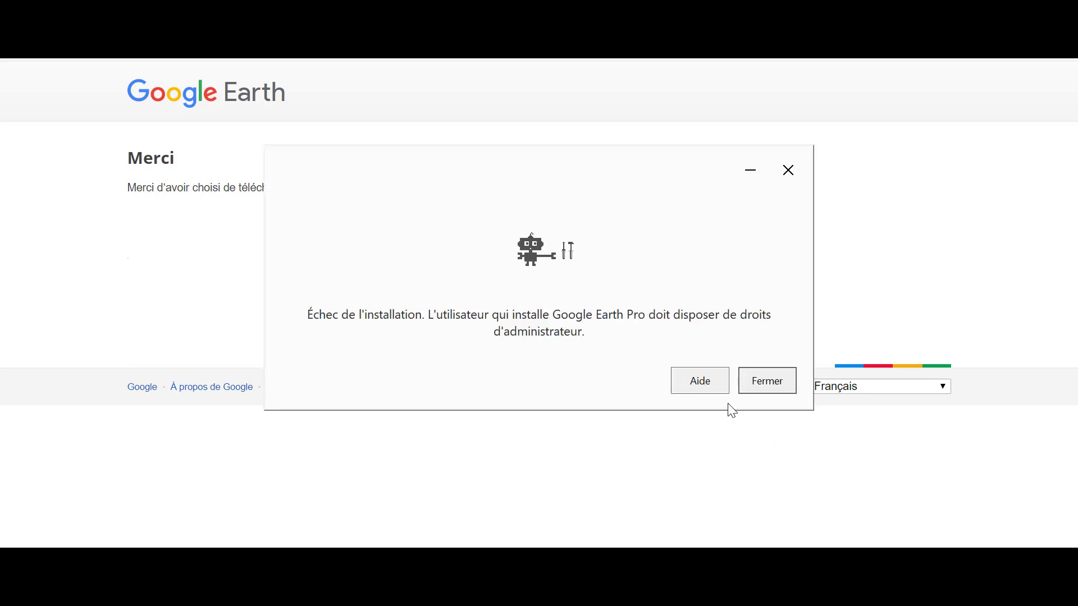
{"action": "left_click", "coordinate": [765, 382]}
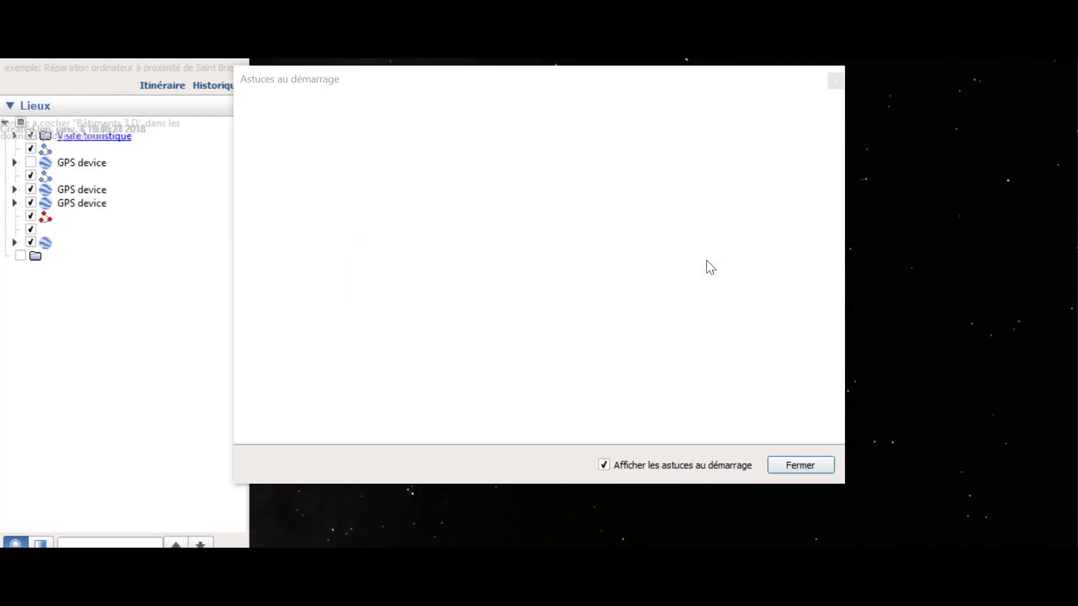
Step: Switch to Google Earth Pro, close the startup tips and bring the Vaise area of Lyon's 9e Arr. into close view
{"action": "left_click", "coordinate": [800, 464]}
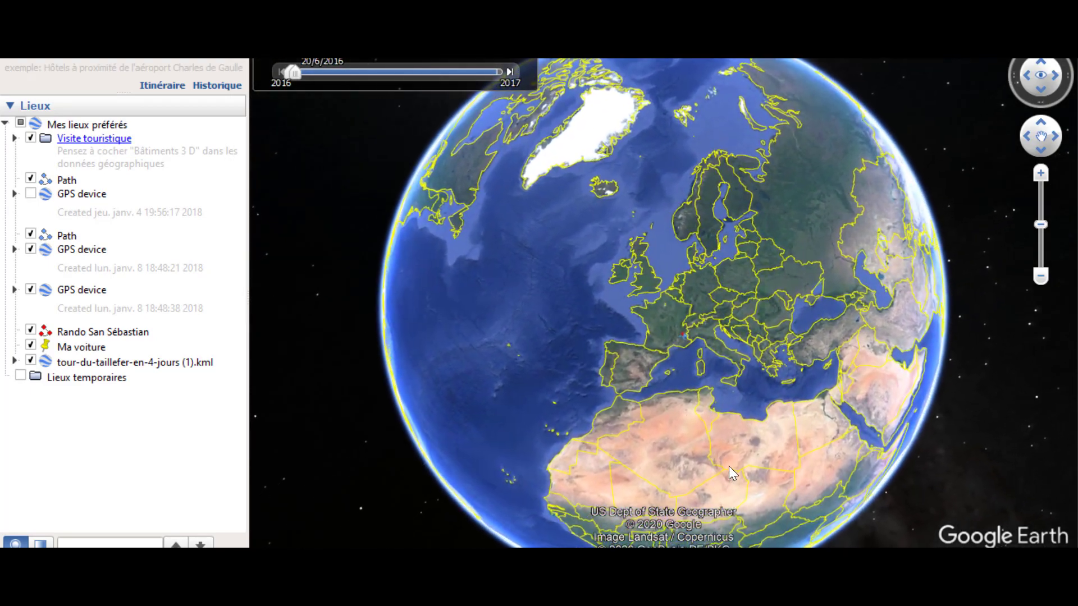
{"action": "scroll", "coordinate": [673, 331], "scroll_direction": "up", "scroll_amount": 2}
{"action": "scroll", "coordinate": [678, 335], "scroll_direction": "up", "scroll_amount": 3}
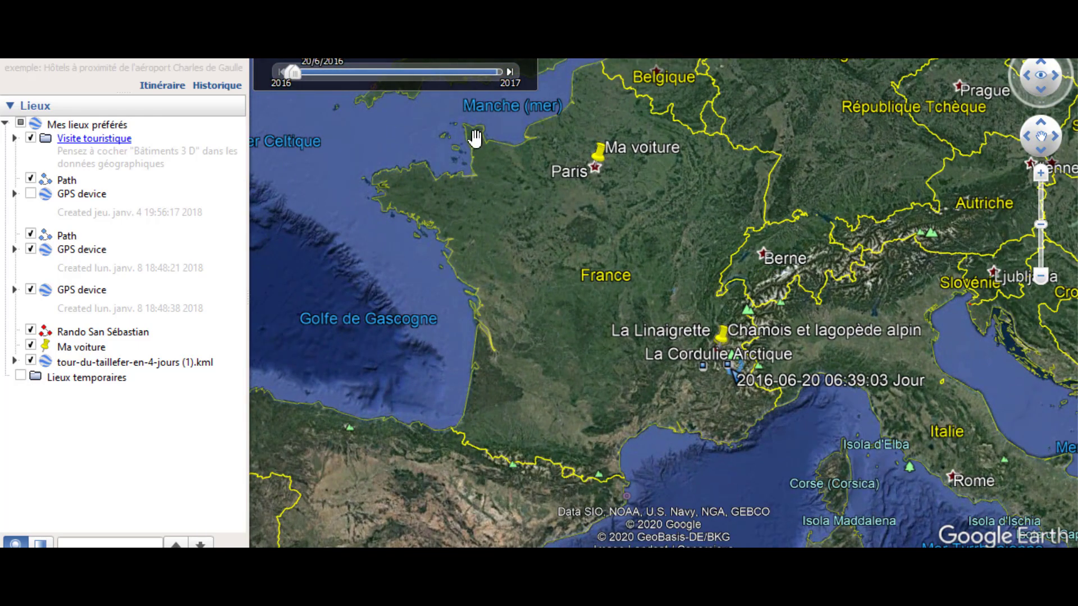
{"action": "scroll", "coordinate": [678, 335], "scroll_direction": "up", "scroll_amount": 3}
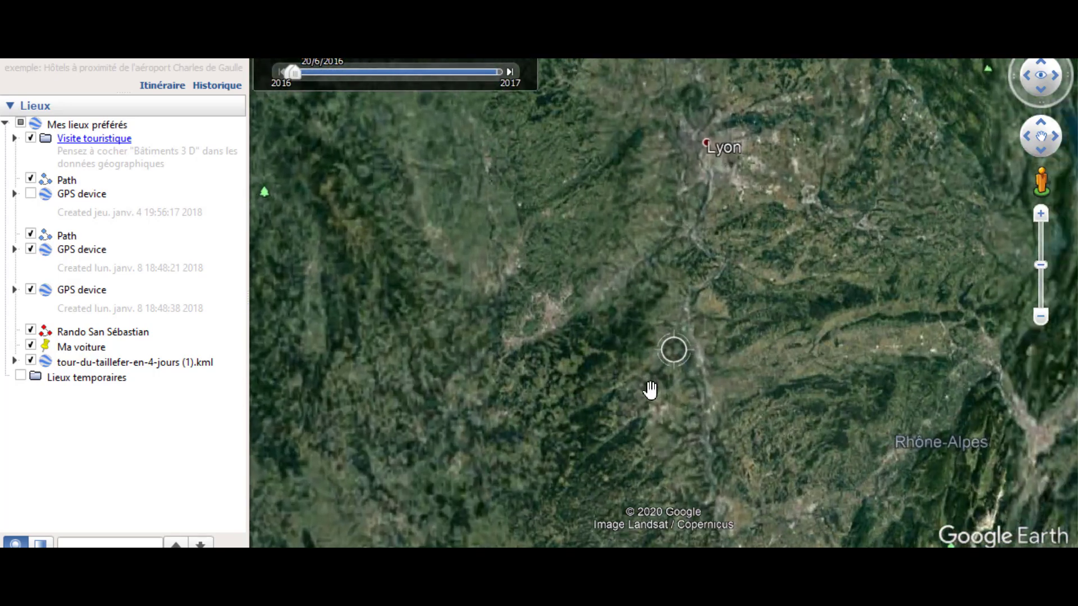
{"action": "scroll", "coordinate": [698, 100], "scroll_direction": "up", "scroll_amount": 2}
{"action": "scroll", "coordinate": [698, 100], "scroll_direction": "up", "scroll_amount": 3}
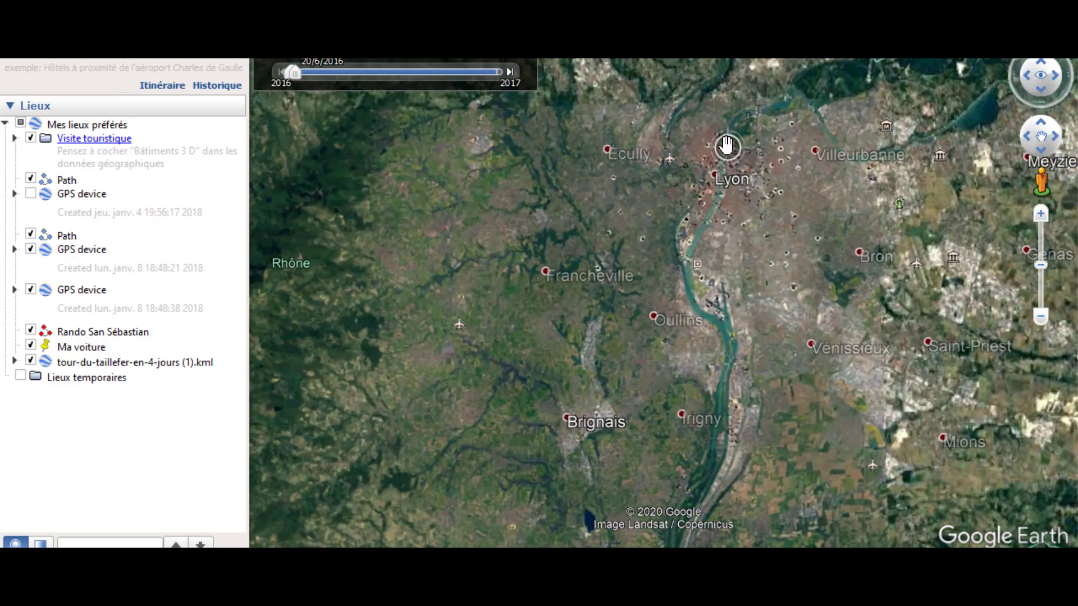
{"action": "scroll", "coordinate": [538, 120], "scroll_direction": "up", "scroll_amount": 1}
{"action": "scroll", "coordinate": [575, 213], "scroll_direction": "up", "scroll_amount": 4}
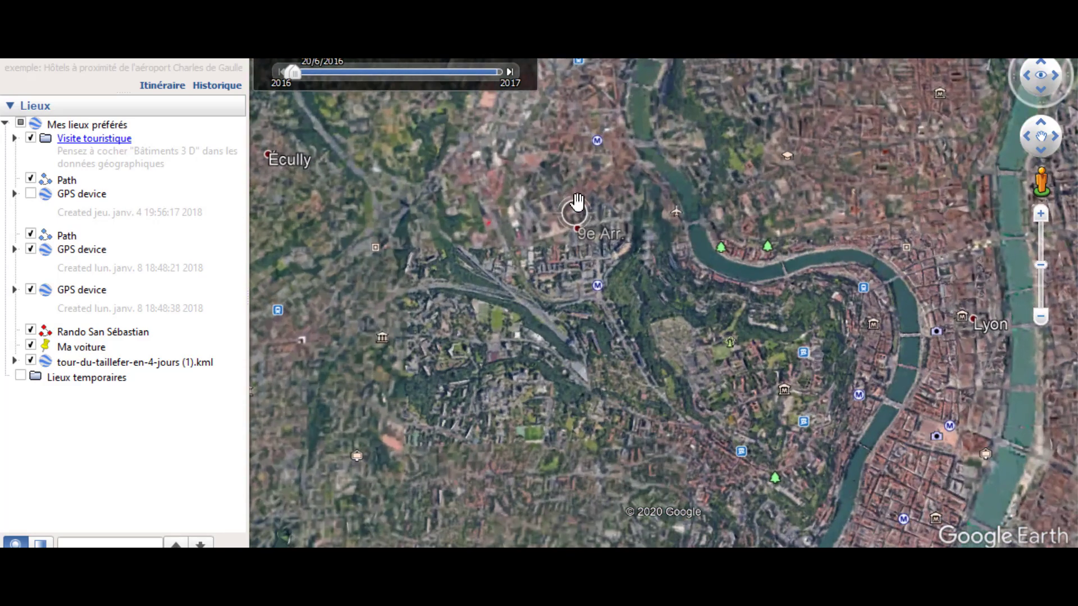
{"action": "scroll", "coordinate": [573, 205], "scroll_direction": "up", "scroll_amount": 2}
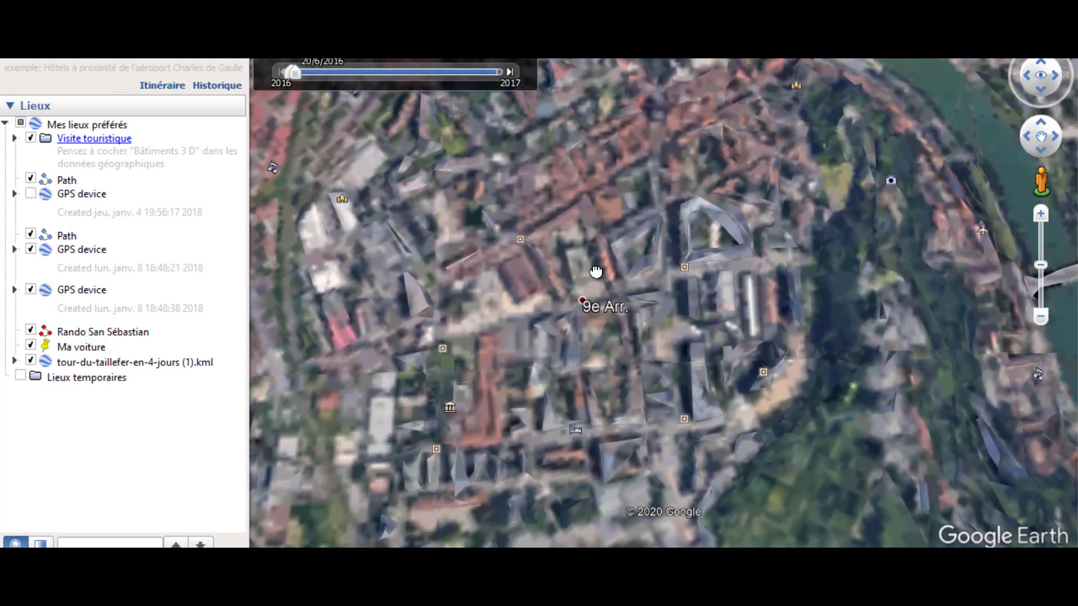
{"action": "scroll", "coordinate": [625, 339], "scroll_direction": "up", "scroll_amount": 3}
{"action": "scroll", "coordinate": [625, 339], "scroll_direction": "down", "scroll_amount": 3}
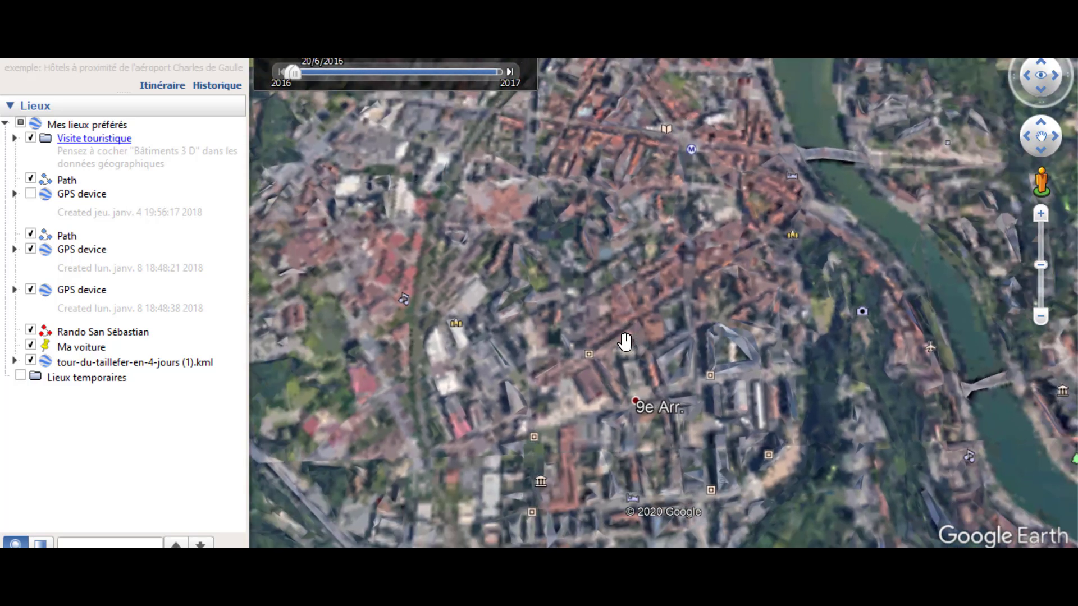
{"action": "left_click_drag", "start_coordinate": [459, 260], "coordinate": [525, 281]}
{"action": "scroll", "coordinate": [537, 276], "scroll_direction": "up", "scroll_amount": 2}
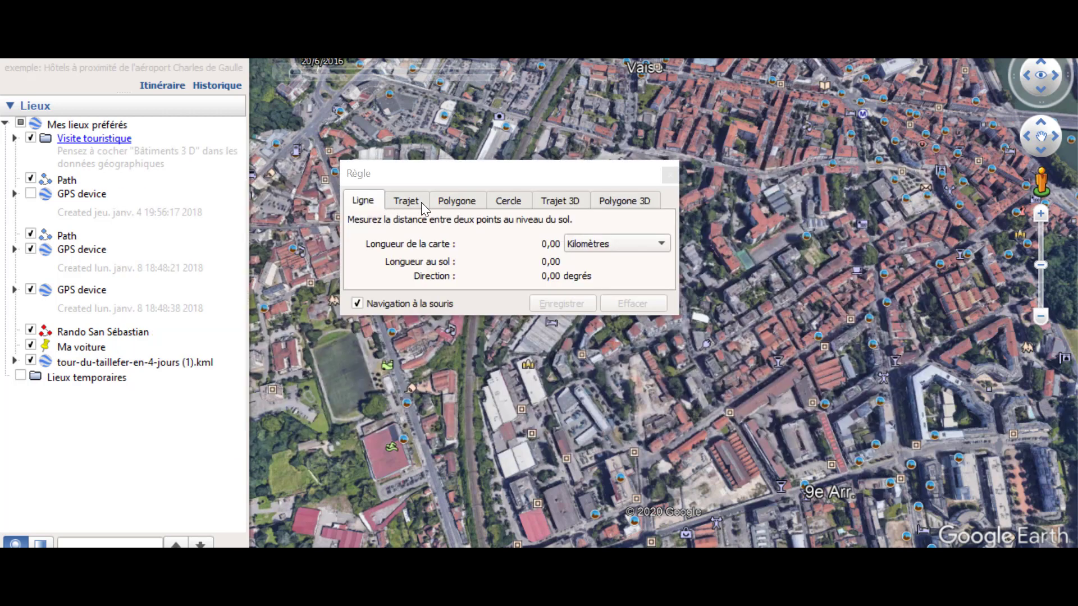
Step: Set the ruler to circle measurement with the radius in kilometres and place its window clear of the circle's intended centre
{"action": "left_click", "coordinate": [506, 203]}
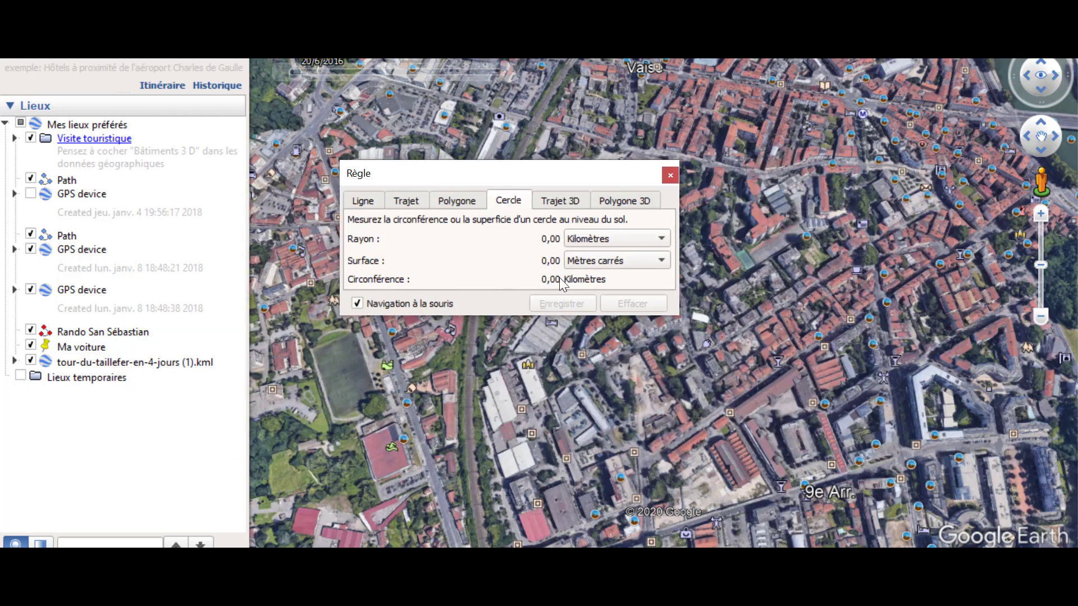
{"action": "left_click", "coordinate": [589, 239]}
{"action": "left_click", "coordinate": [590, 245]}
{"action": "left_click", "coordinate": [669, 176]}
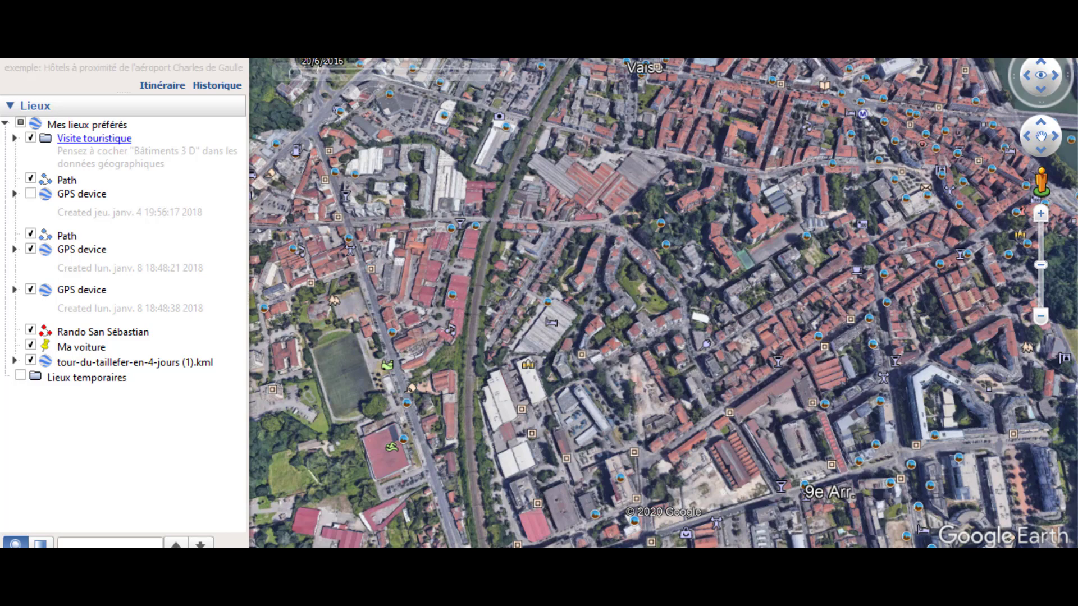
{"action": "left_click", "coordinate": [519, 39]}
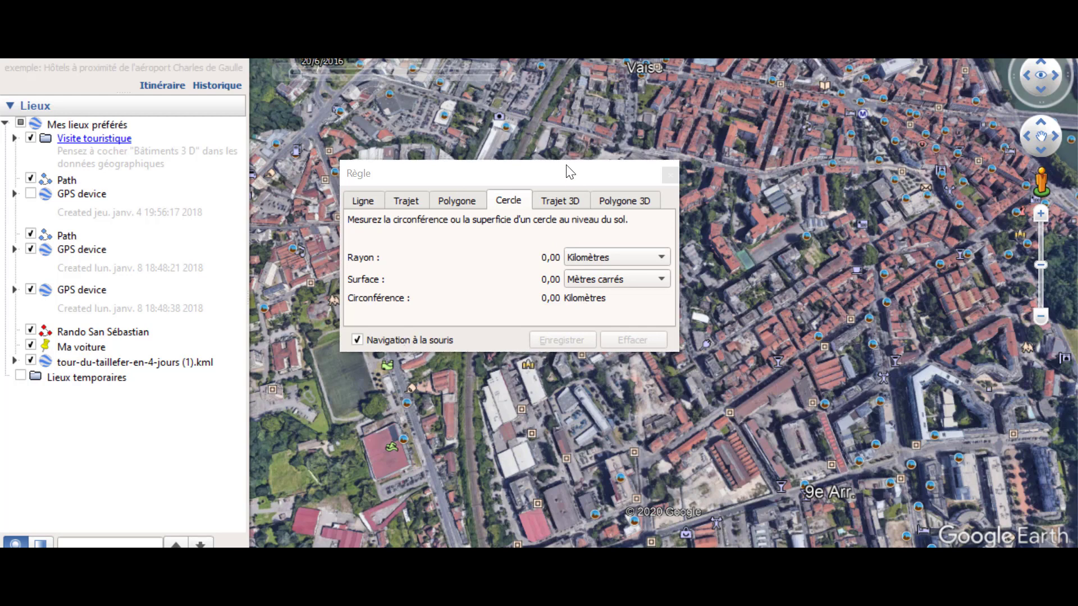
{"action": "left_click_drag", "start_coordinate": [568, 175], "coordinate": [835, 111]}
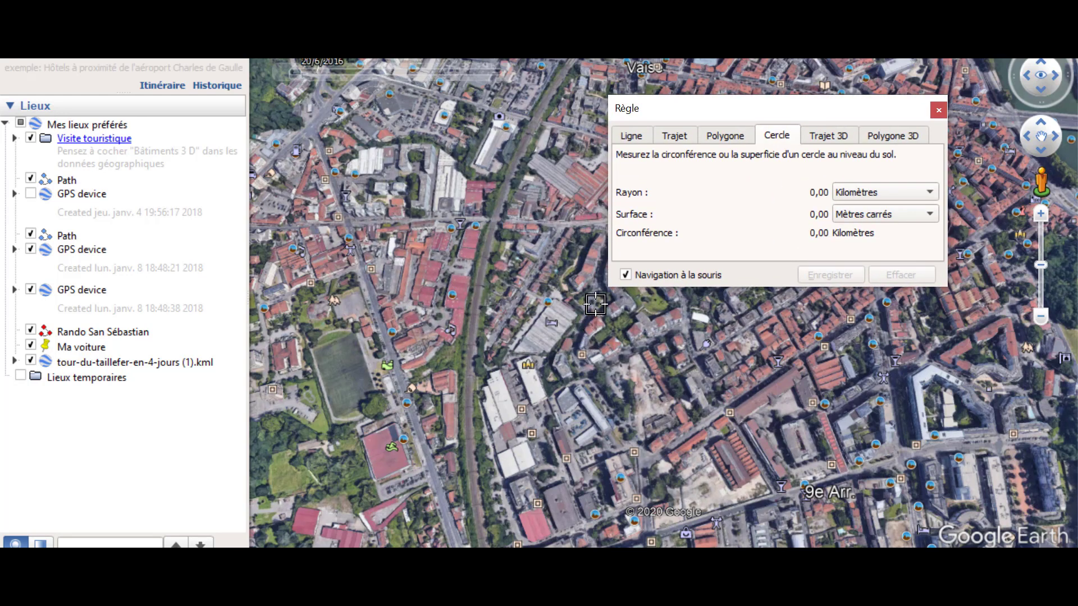
Step: Draw a measuring circle of about 100 km radius centred on Lyon's 9e Arr., with its edge just east of Chambéry
{"action": "left_click", "coordinate": [595, 304]}
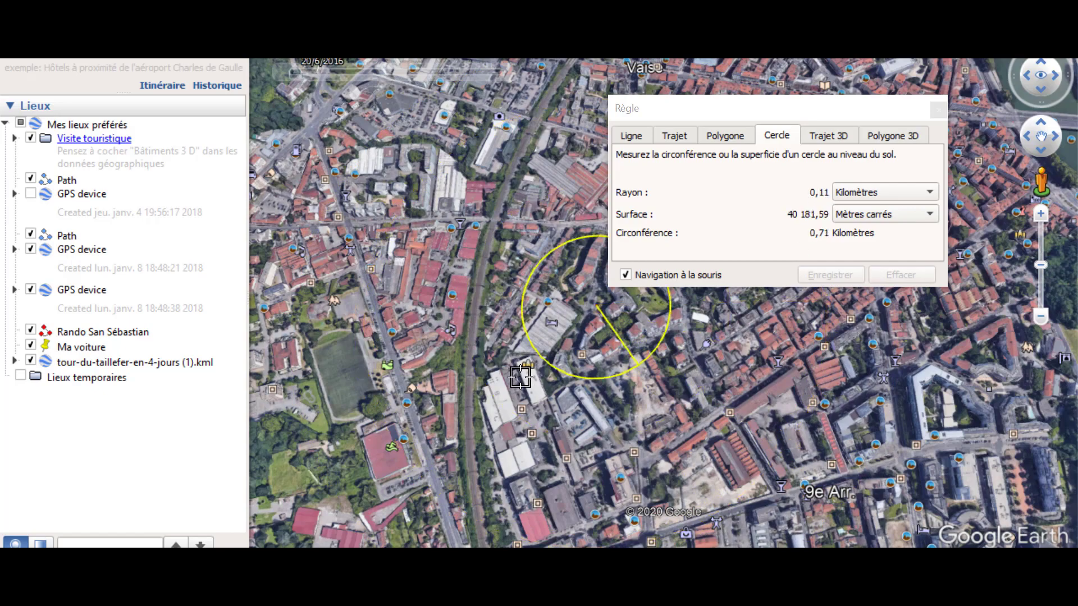
{"action": "scroll", "coordinate": [521, 377], "scroll_direction": "down", "scroll_amount": 5}
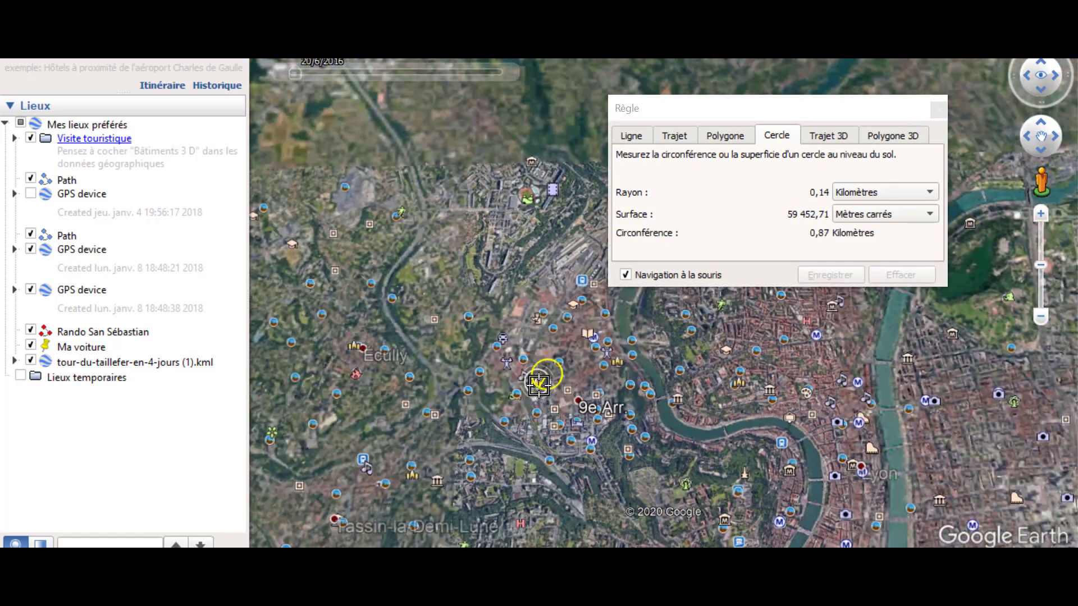
{"action": "scroll", "coordinate": [538, 384], "scroll_direction": "down", "scroll_amount": 3}
{"action": "scroll", "coordinate": [538, 393], "scroll_direction": "down", "scroll_amount": 4}
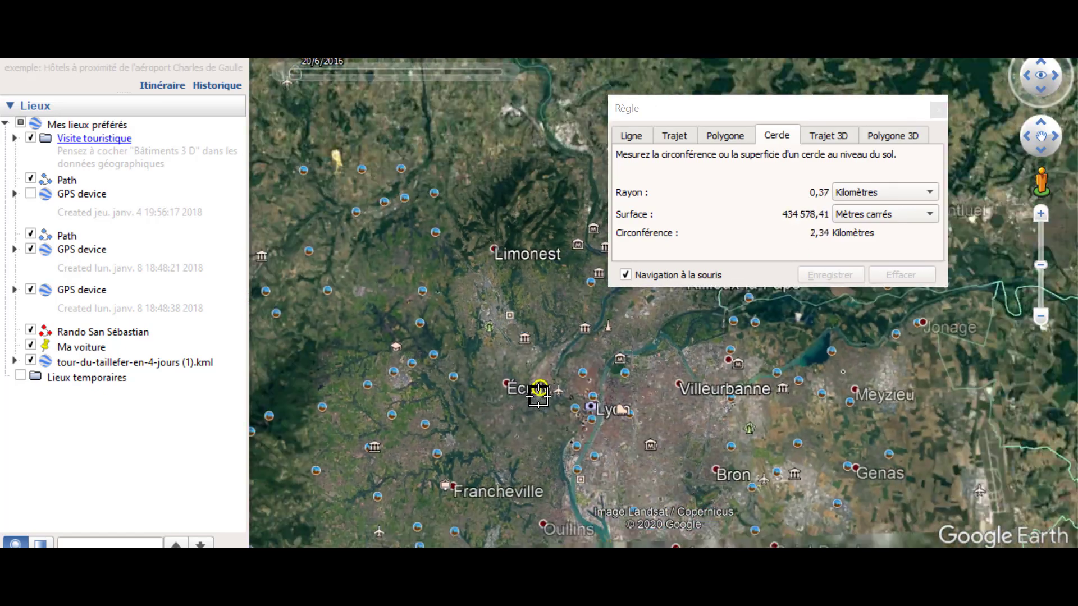
{"action": "scroll", "coordinate": [538, 396], "scroll_direction": "down", "scroll_amount": 5}
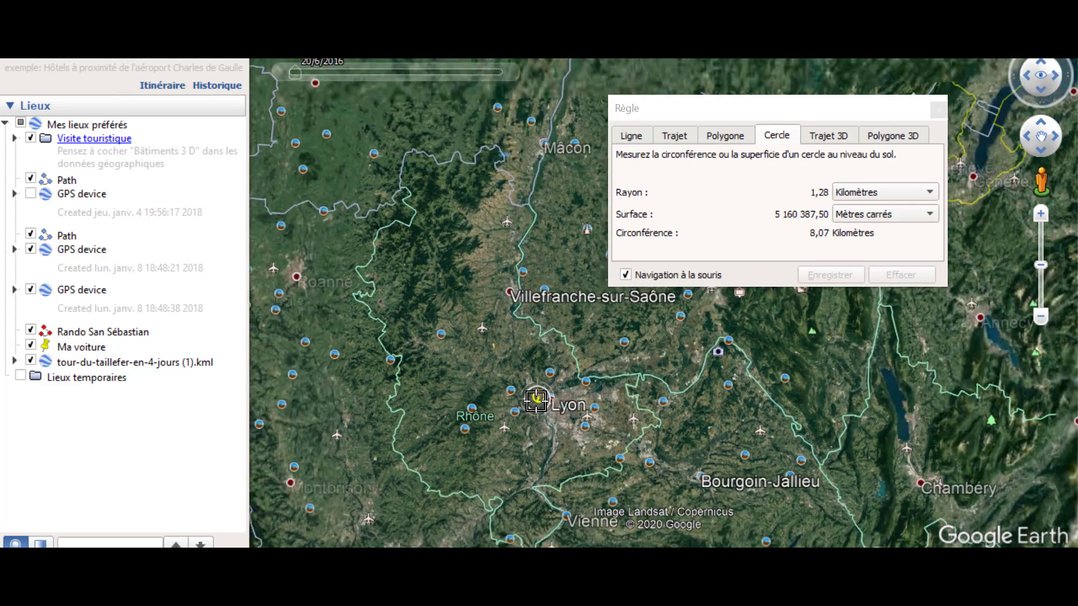
{"action": "scroll", "coordinate": [536, 401], "scroll_direction": "down", "scroll_amount": 3}
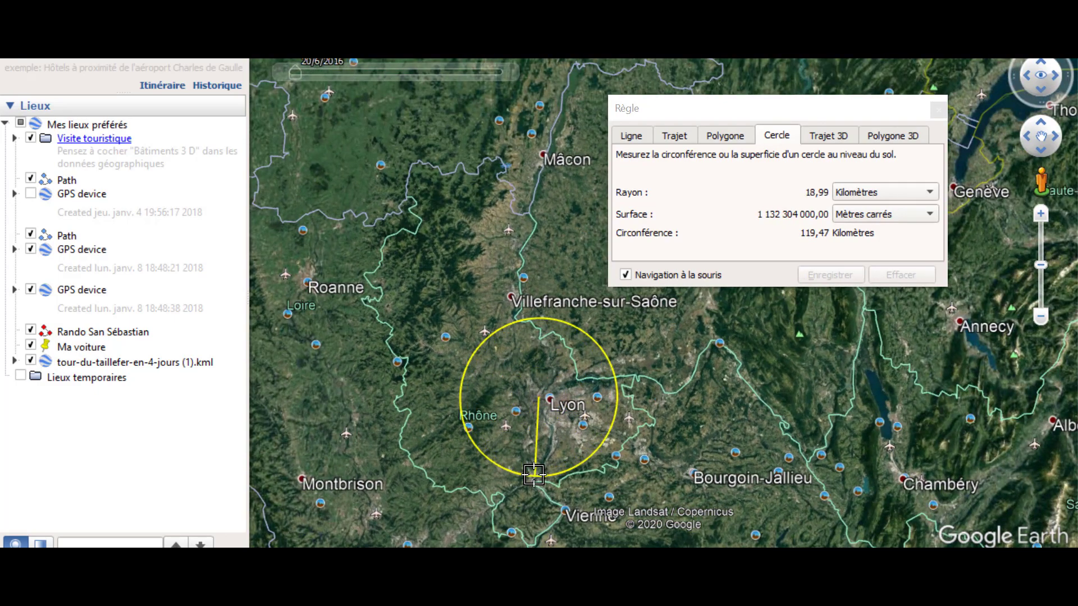
{"action": "scroll", "coordinate": [533, 474], "scroll_direction": "down", "scroll_amount": 6}
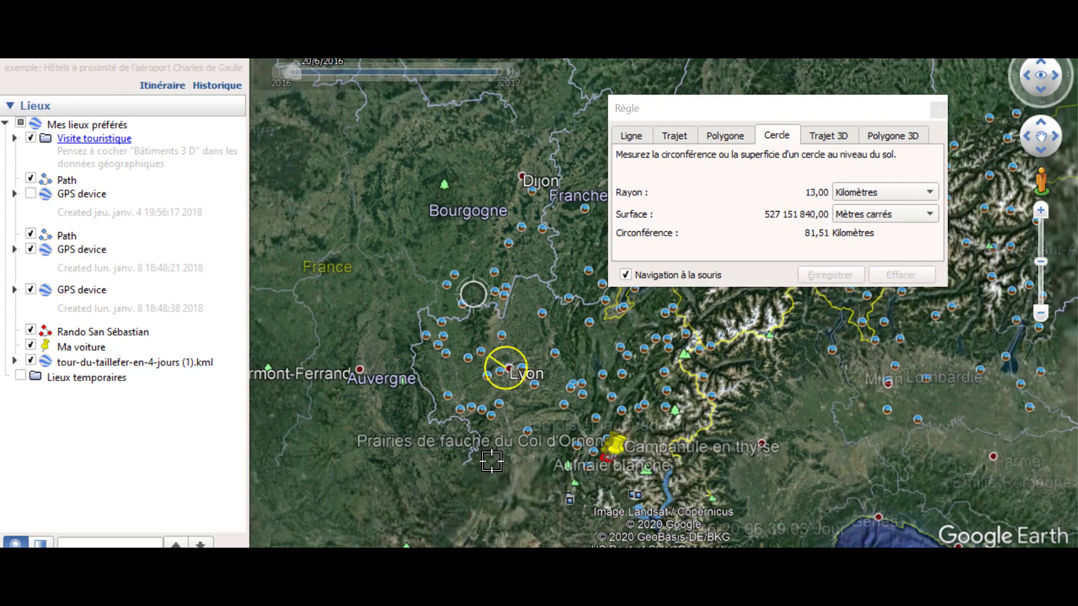
{"action": "scroll", "coordinate": [494, 522], "scroll_direction": "up", "scroll_amount": 3}
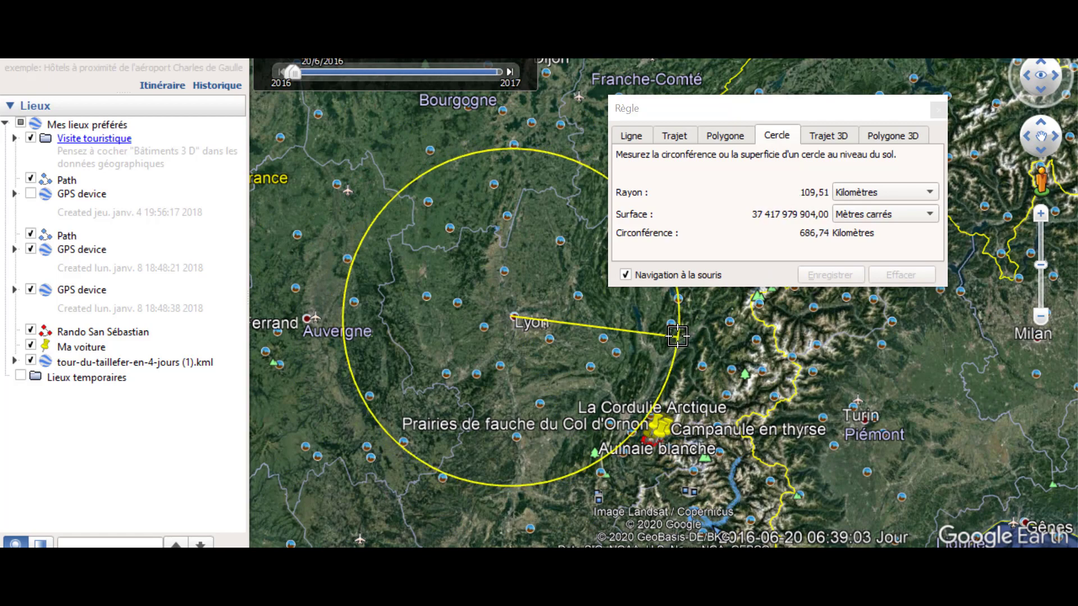
{"action": "scroll", "coordinate": [652, 341], "scroll_direction": "up", "scroll_amount": 3}
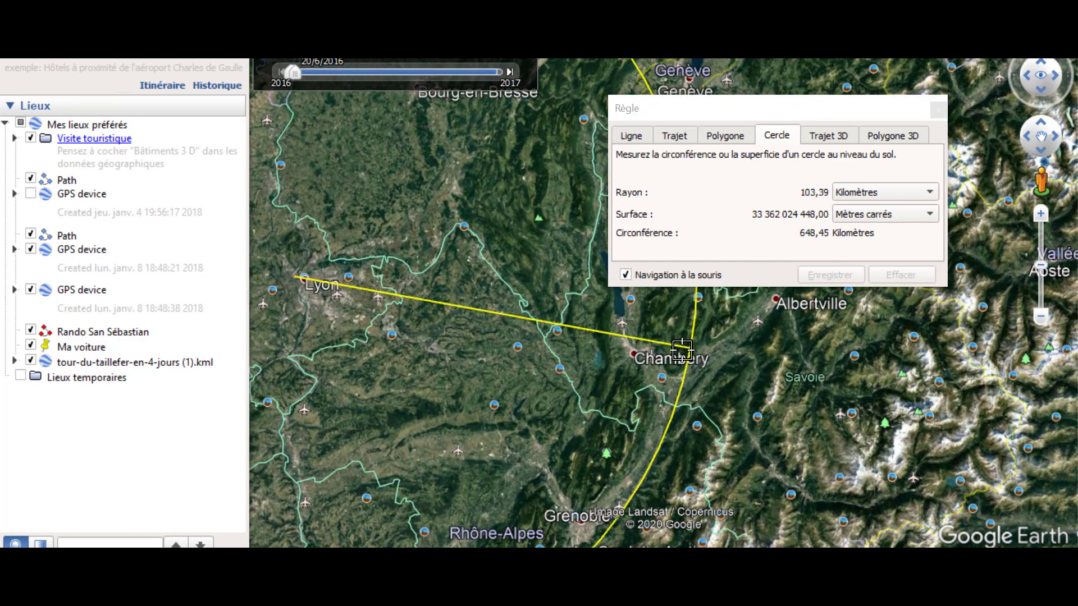
{"action": "scroll", "coordinate": [674, 353], "scroll_direction": "up", "scroll_amount": 3}
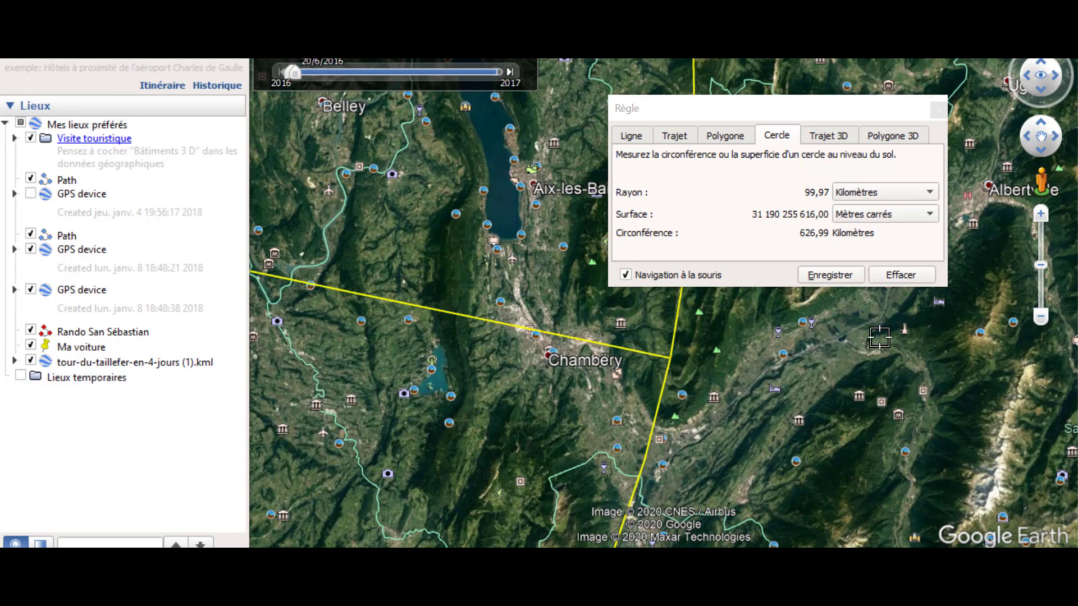
Step: Save the measured circle under the name "Mesure de cercle" and show it whole around Lyon
{"action": "left_click", "coordinate": [830, 274]}
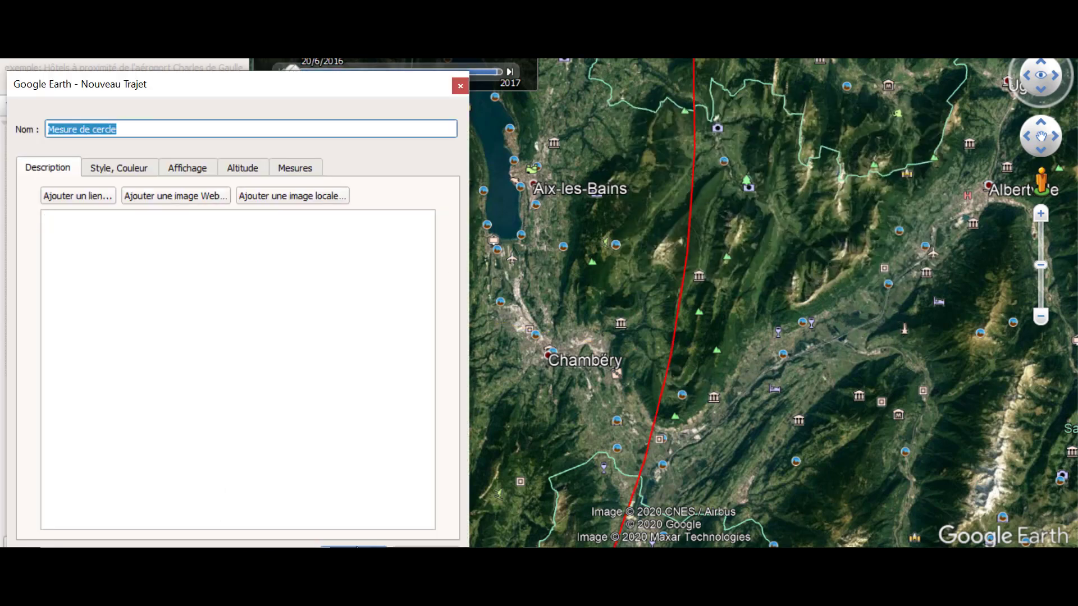
{"action": "left_click", "coordinate": [354, 546]}
{"action": "scroll", "coordinate": [668, 317], "scroll_direction": "down", "scroll_amount": 8}
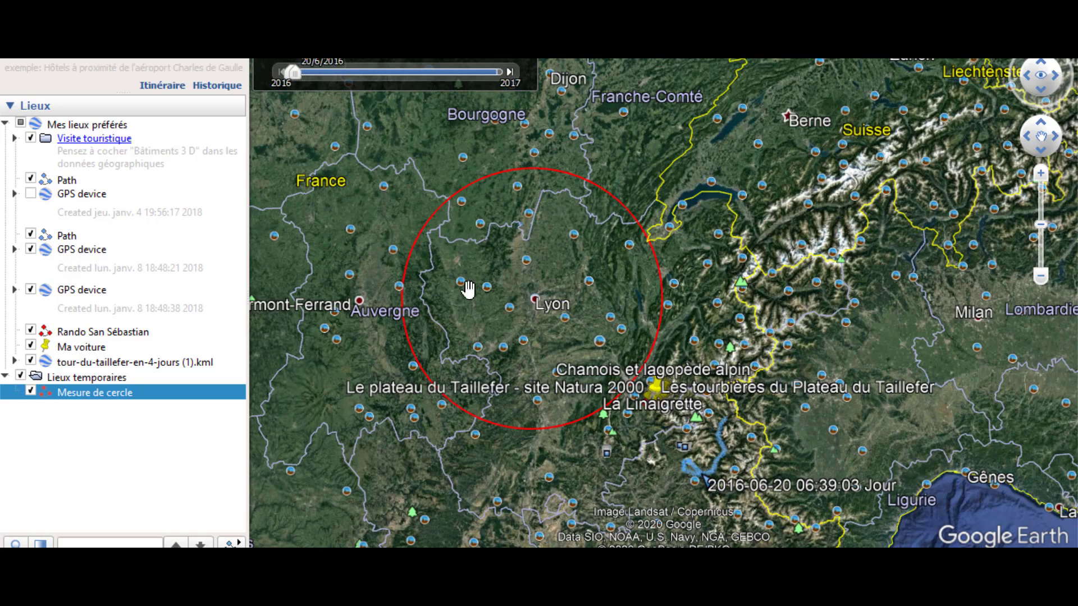
{"action": "scroll", "coordinate": [467, 289], "scroll_direction": "up", "scroll_amount": 3}
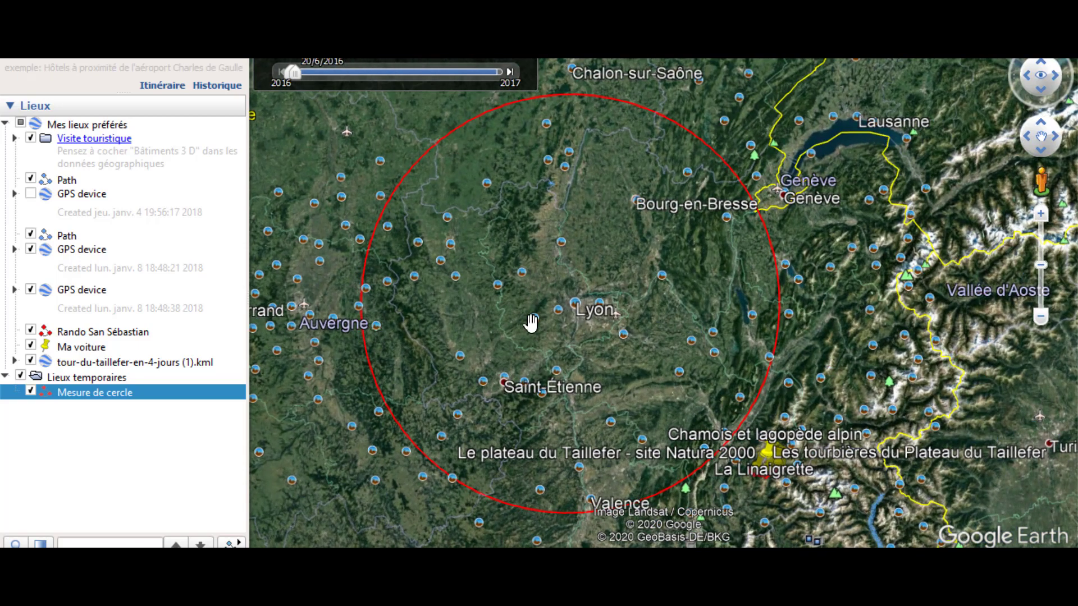
Step: Survey the area inside the saved circle around Lyon, from Saint-Étienne and Vienne down to Valence and across to Grenoble
{"action": "scroll", "coordinate": [530, 323], "scroll_direction": "up", "scroll_amount": 2}
{"action": "left_click_drag", "start_coordinate": [512, 305], "coordinate": [513, 234]}
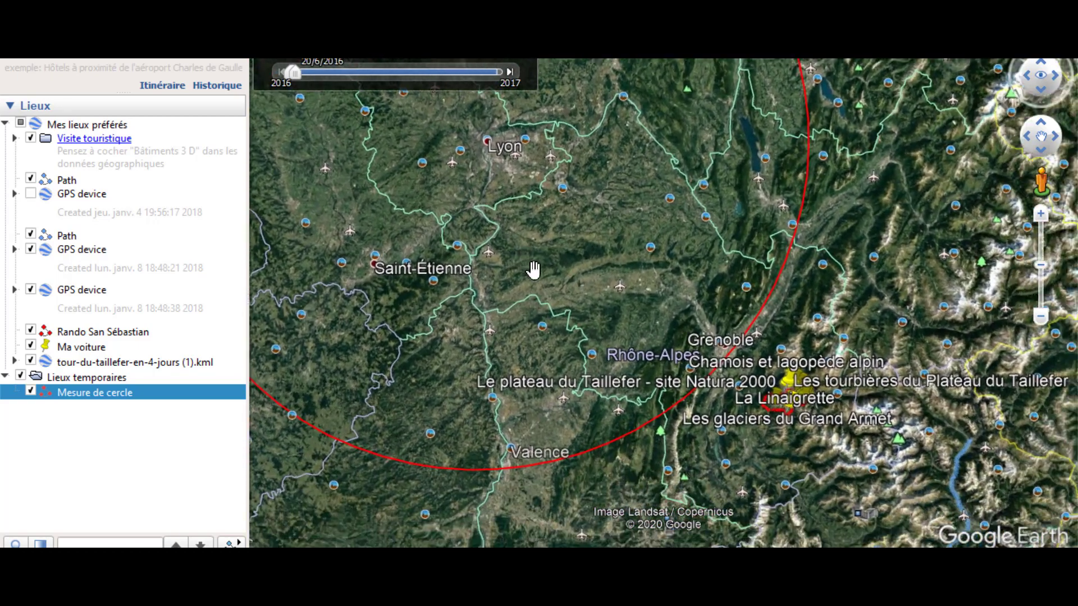
{"action": "scroll", "coordinate": [533, 270], "scroll_direction": "down", "scroll_amount": 2}
{"action": "left_click_drag", "start_coordinate": [557, 315], "coordinate": [580, 339]}
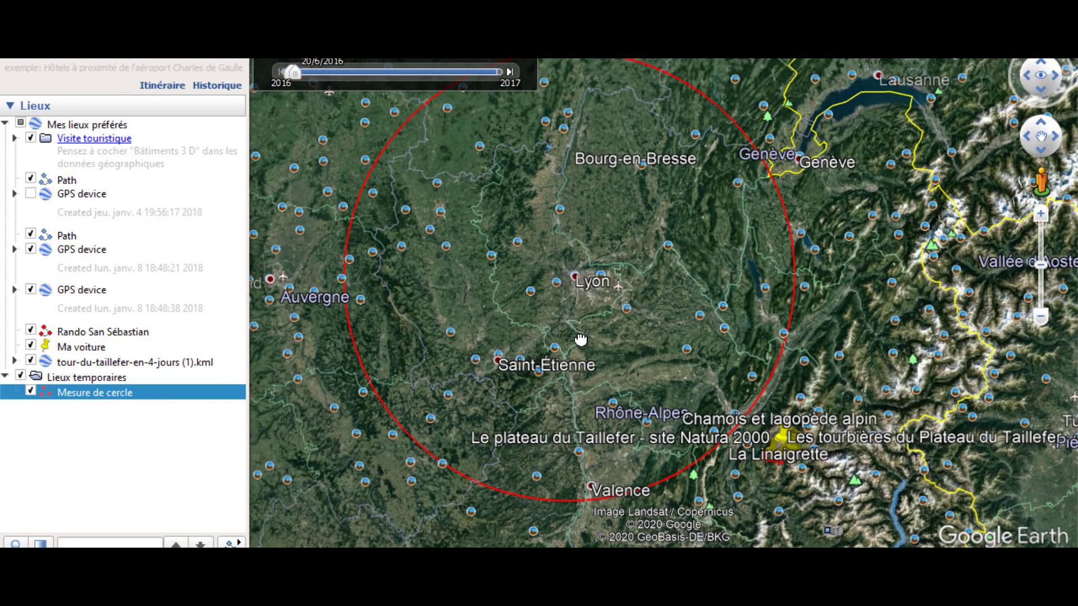
{"action": "left_click_drag", "start_coordinate": [535, 256], "coordinate": [540, 270]}
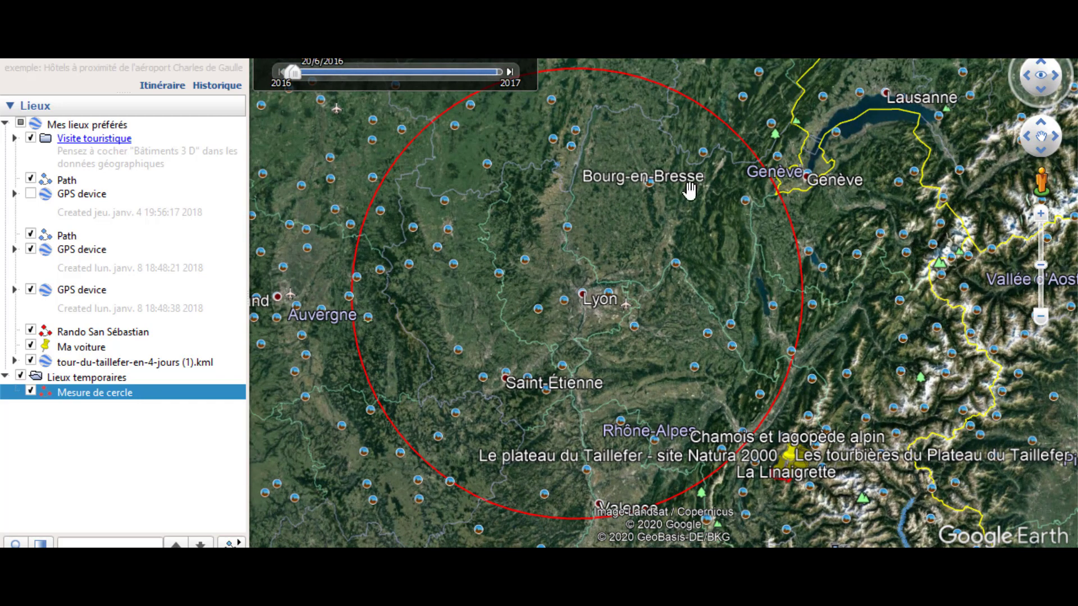
{"action": "left_click_drag", "start_coordinate": [686, 291], "coordinate": [747, 290]}
{"action": "scroll", "coordinate": [665, 261], "scroll_direction": "up", "scroll_amount": 2}
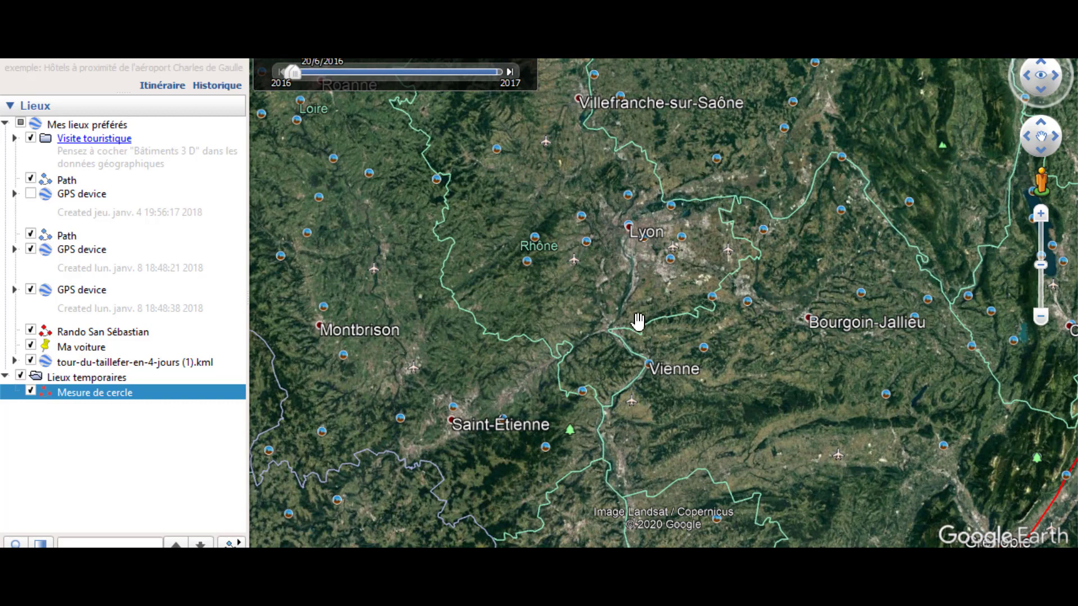
{"action": "left_click_drag", "start_coordinate": [638, 321], "coordinate": [729, 175]}
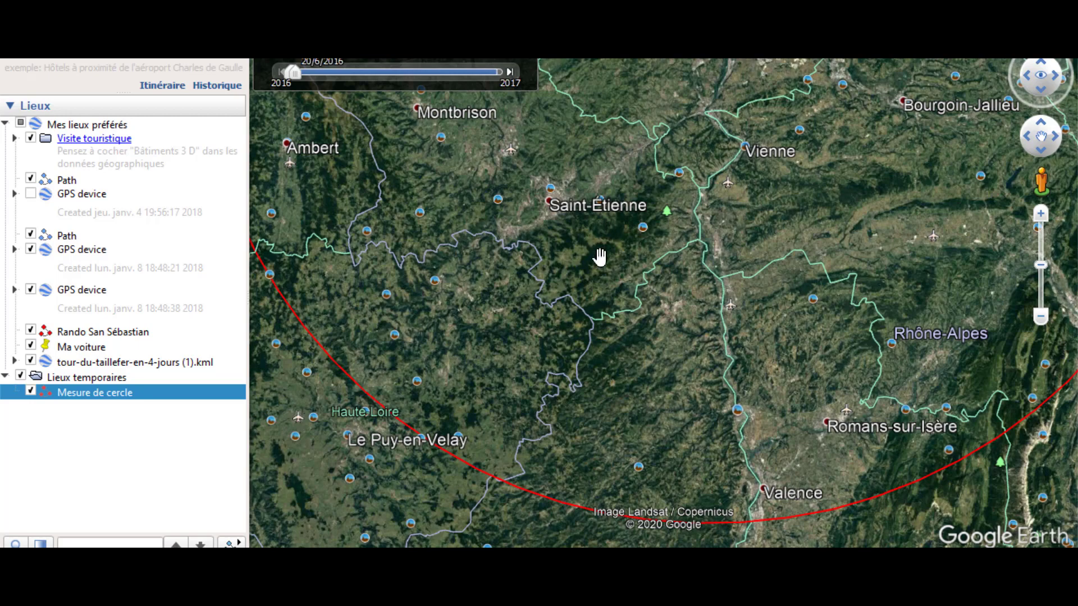
{"action": "scroll", "coordinate": [640, 322], "scroll_direction": "up", "scroll_amount": 3}
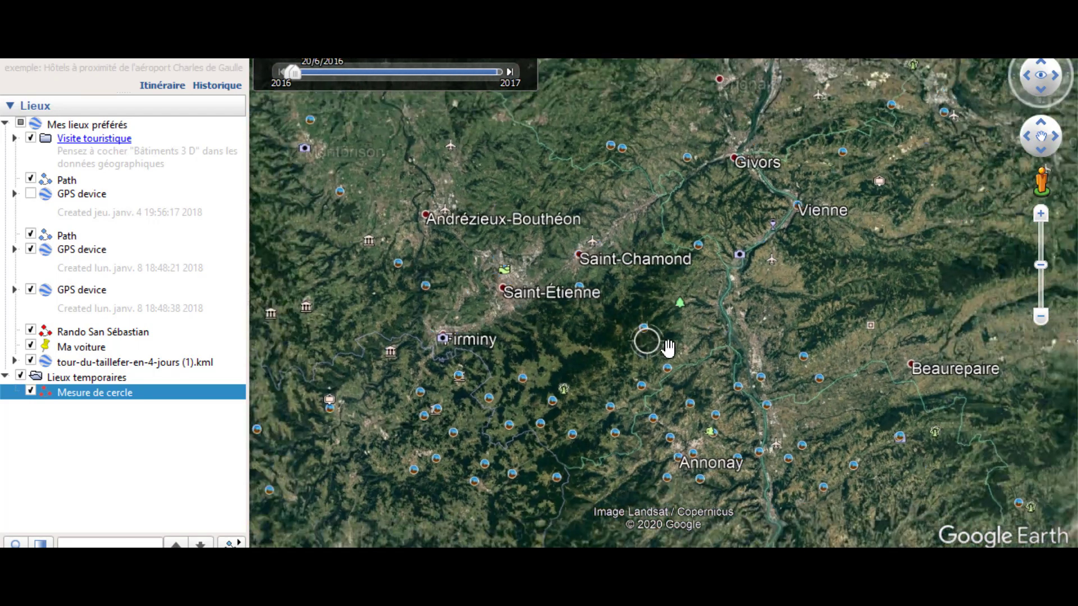
{"action": "left_click_drag", "start_coordinate": [668, 348], "coordinate": [474, 349]}
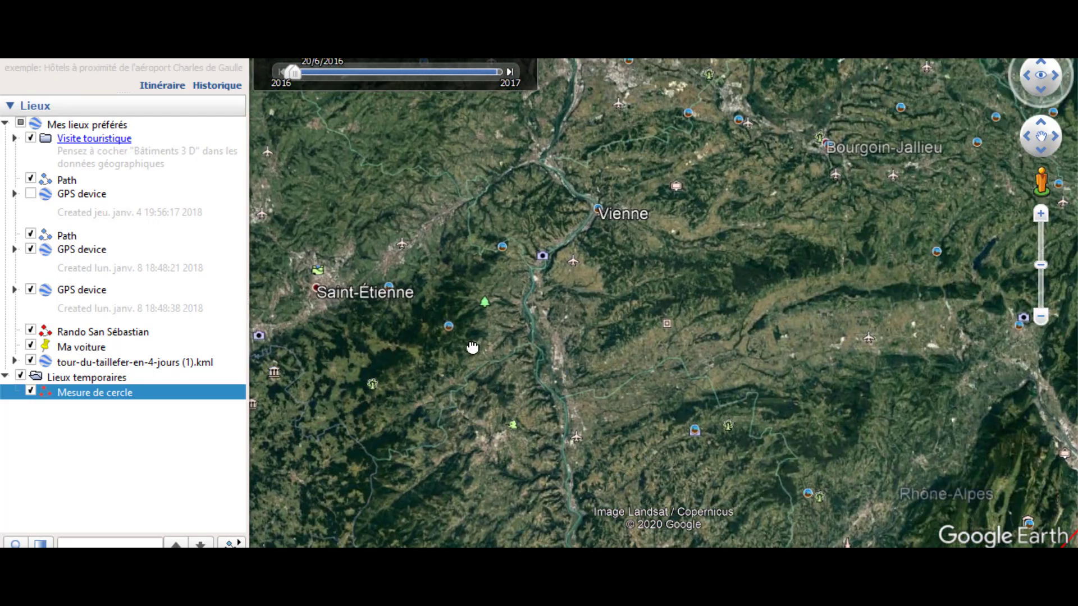
{"action": "left_click_drag", "start_coordinate": [753, 347], "coordinate": [638, 167]}
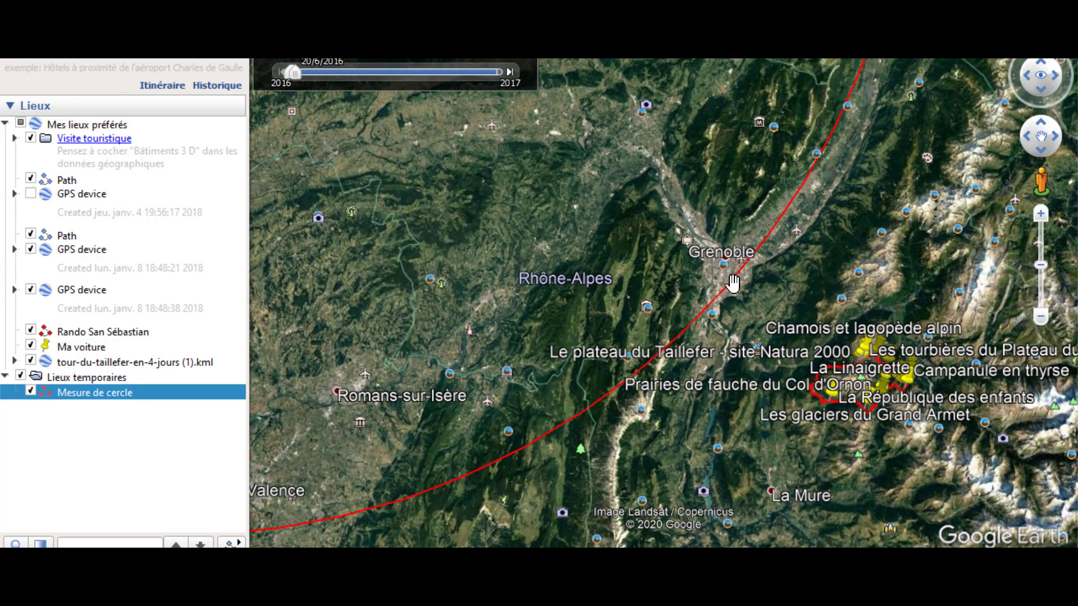
Step: Examine the circle's edge at Grenoble and the Vercors relief around Autrans, Lans-en-Vercors and Saint-Nizier-du-Moucherotte in tilted close view
{"action": "scroll", "coordinate": [726, 280], "scroll_direction": "up", "scroll_amount": 2}
{"action": "left_click_drag", "start_coordinate": [724, 279], "coordinate": [843, 326]}
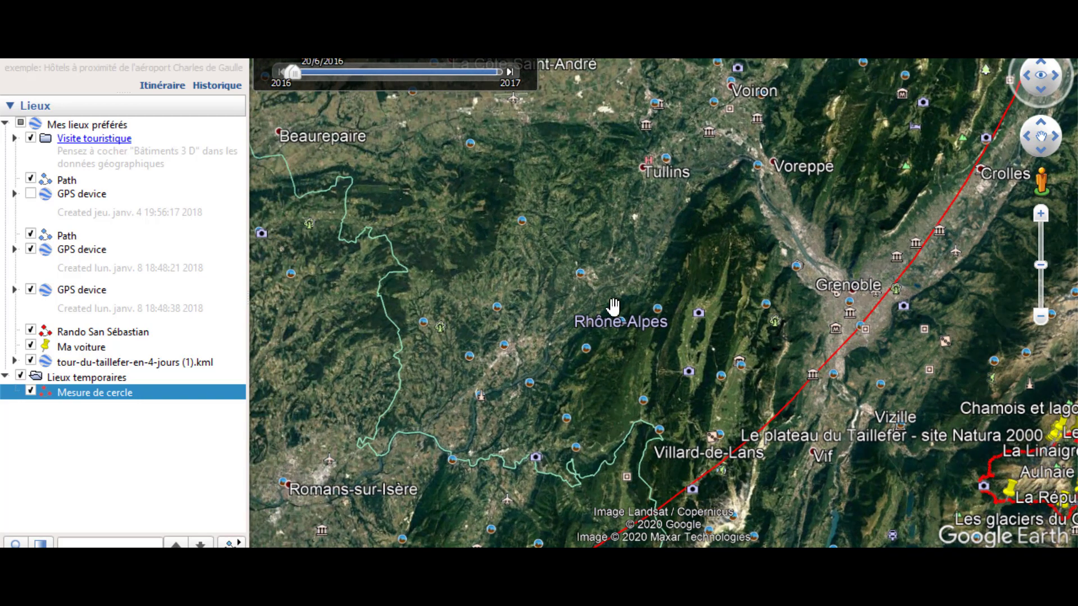
{"action": "scroll", "coordinate": [787, 299], "scroll_direction": "up", "scroll_amount": 3}
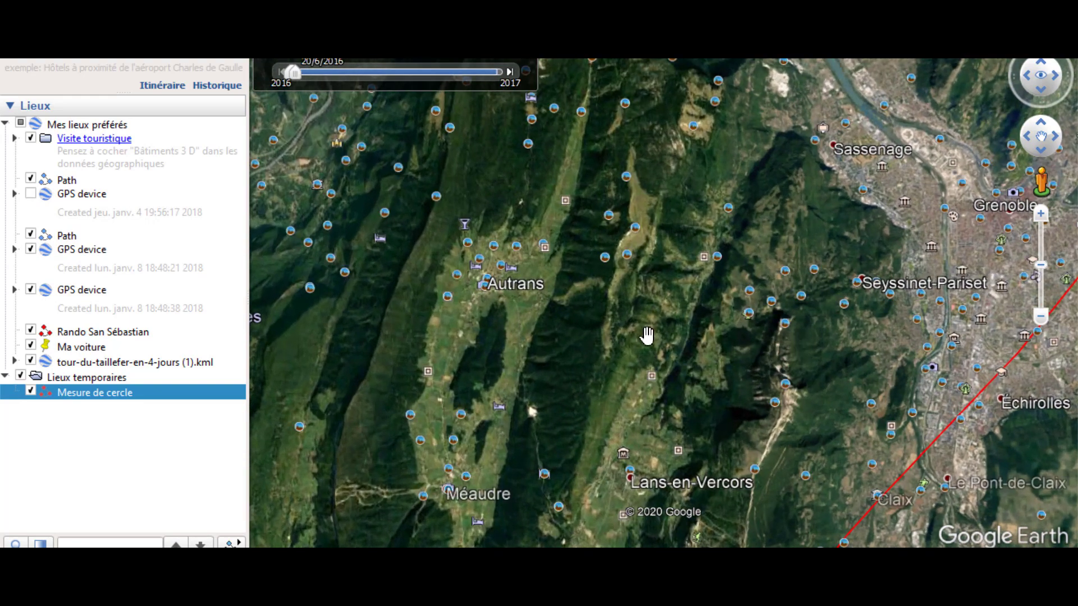
{"action": "left_click_drag", "start_coordinate": [646, 335], "coordinate": [614, 175]}
{"action": "left_click_drag", "start_coordinate": [815, 213], "coordinate": [799, 180]}
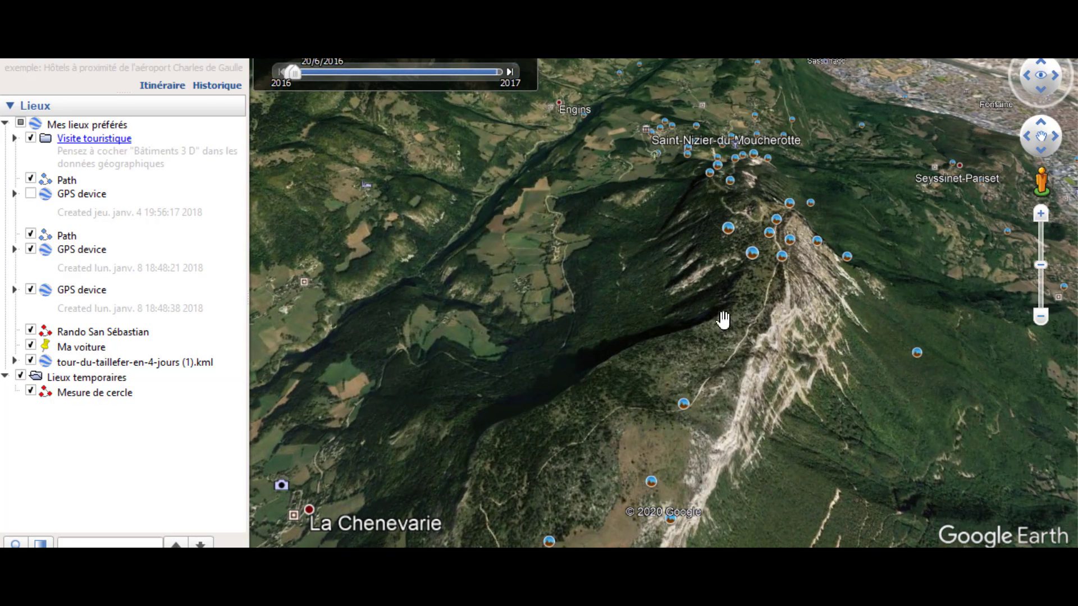
{"action": "scroll", "coordinate": [765, 381], "scroll_direction": "down", "scroll_amount": 3}
{"action": "left_click_drag", "start_coordinate": [766, 399], "coordinate": [734, 298]}
{"action": "scroll", "coordinate": [679, 368], "scroll_direction": "down", "scroll_amount": 5}
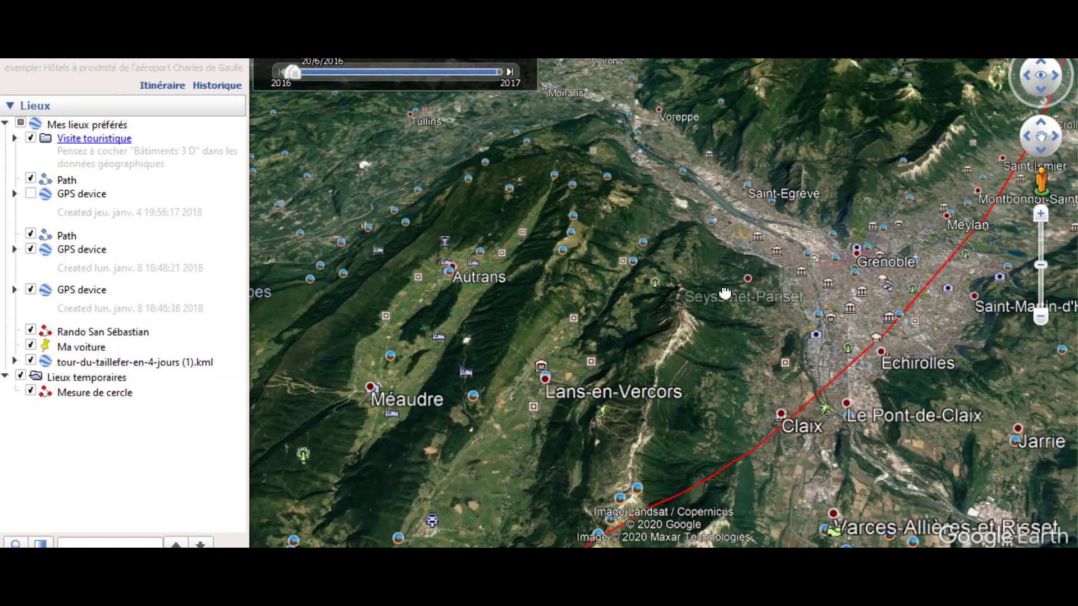
Step: Follow the circle's eastern edge from Grenoble past Meylan and Crolles to Chambéry, and inspect which towns and massifs lie inside it
{"action": "left_click_drag", "start_coordinate": [725, 293], "coordinate": [663, 449]}
{"action": "scroll", "coordinate": [733, 329], "scroll_direction": "down", "scroll_amount": 3}
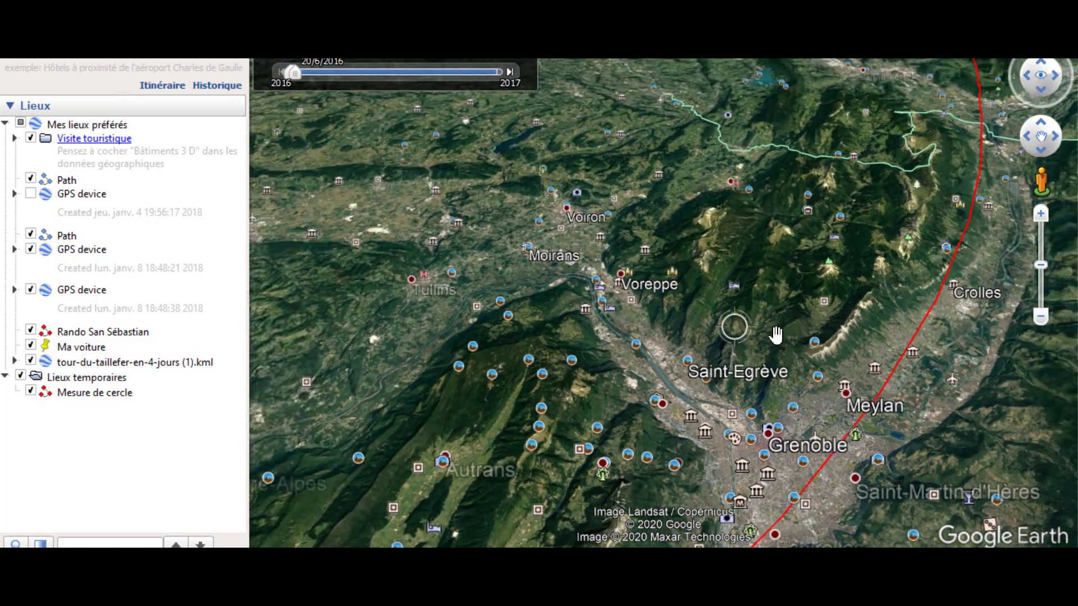
{"action": "left_click_drag", "start_coordinate": [774, 334], "coordinate": [662, 399]}
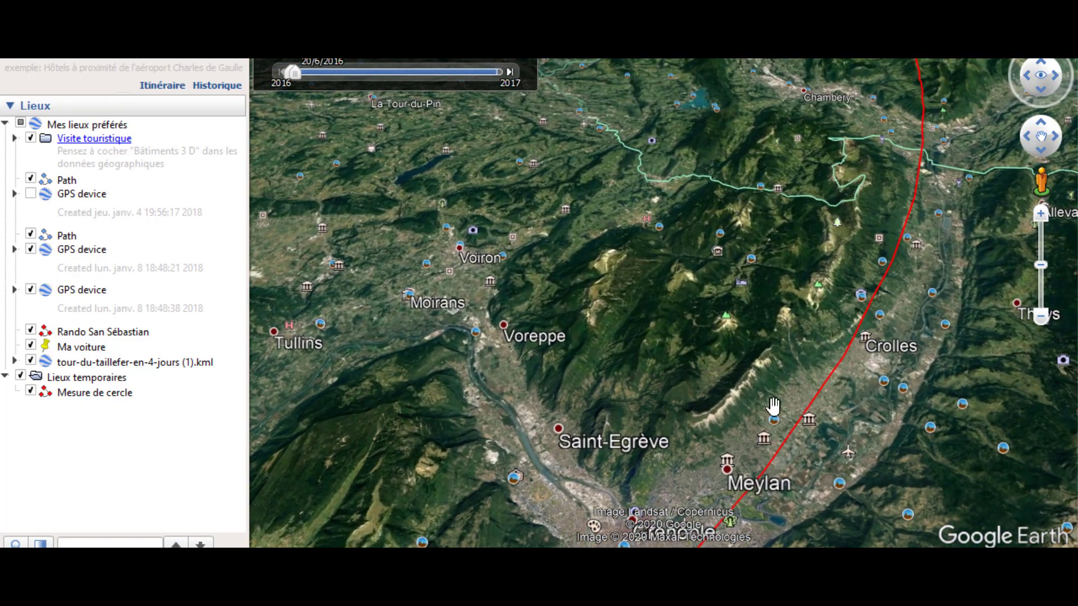
{"action": "left_click_drag", "start_coordinate": [820, 150], "coordinate": [733, 405]}
{"action": "left_click_drag", "start_coordinate": [813, 292], "coordinate": [717, 369]}
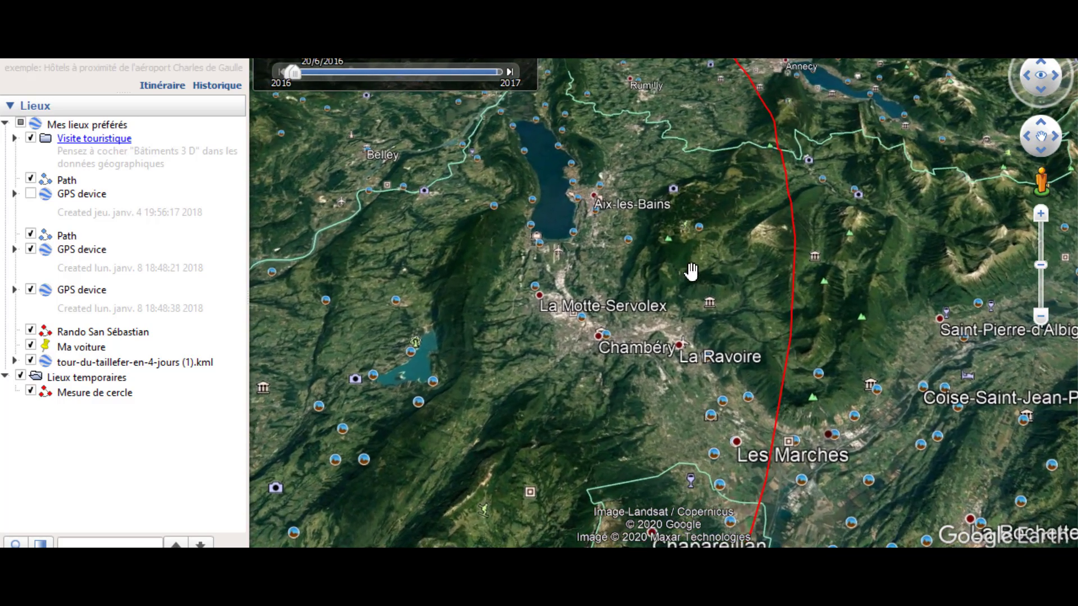
{"action": "scroll", "coordinate": [666, 281], "scroll_direction": "up", "scroll_amount": 3}
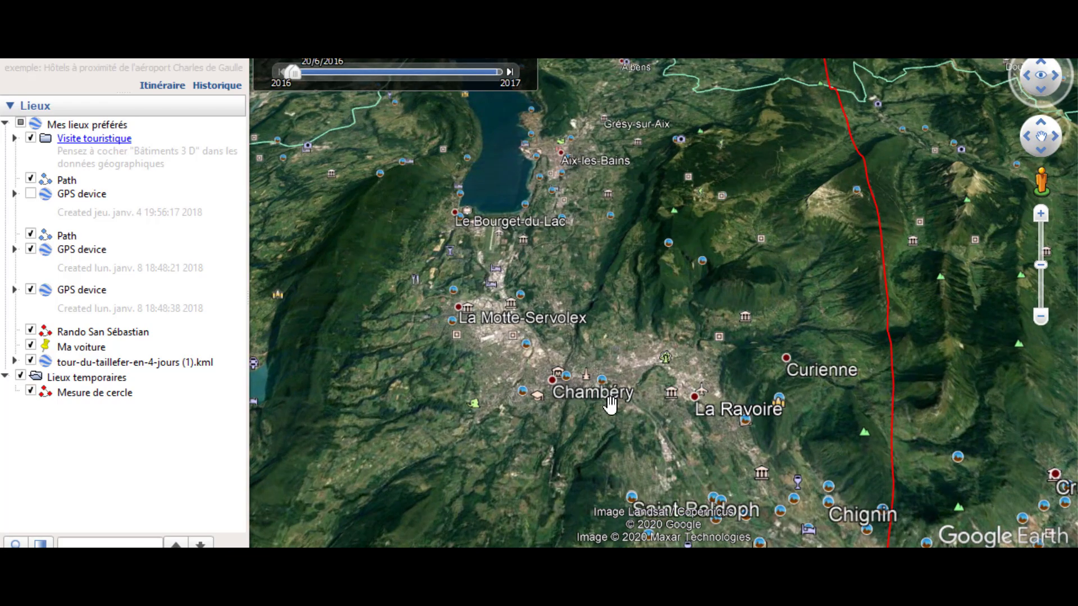
{"action": "scroll", "coordinate": [760, 409], "scroll_direction": "down", "scroll_amount": 5}
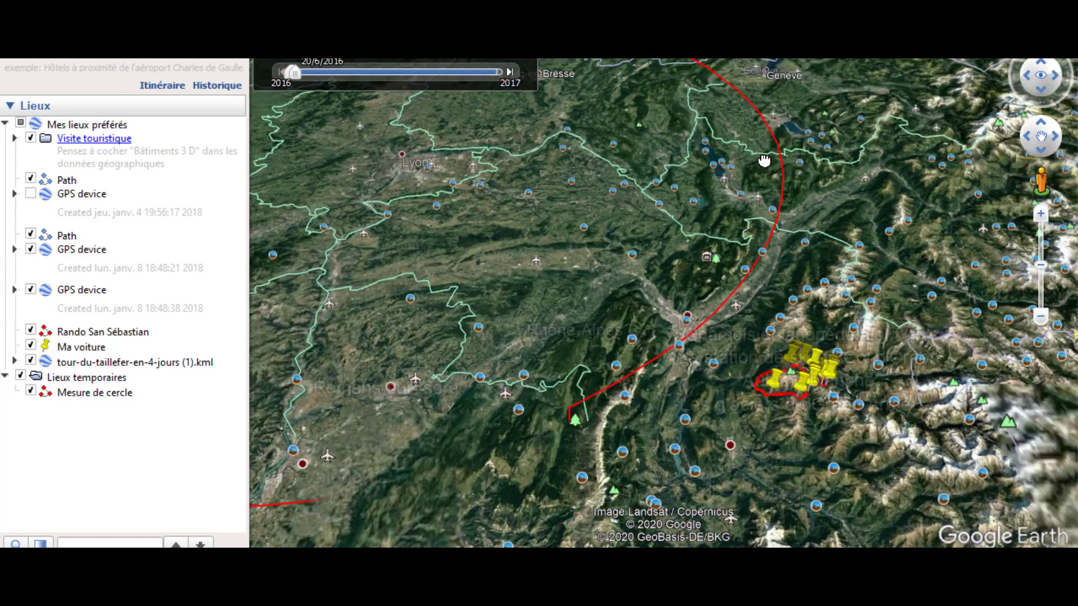
Step: Inspect the Chamrousse and Taillefer hiking areas beyond the circle's edge and compare their position with Grenoble
{"action": "left_click_drag", "start_coordinate": [764, 161], "coordinate": [767, 93]}
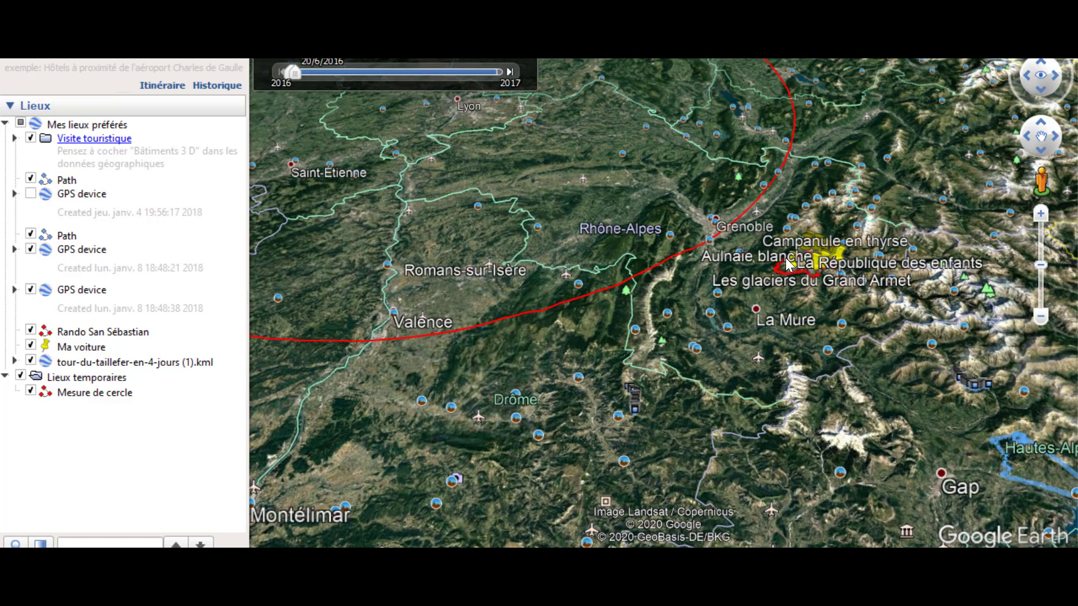
{"action": "scroll", "coordinate": [809, 246], "scroll_direction": "up", "scroll_amount": 4}
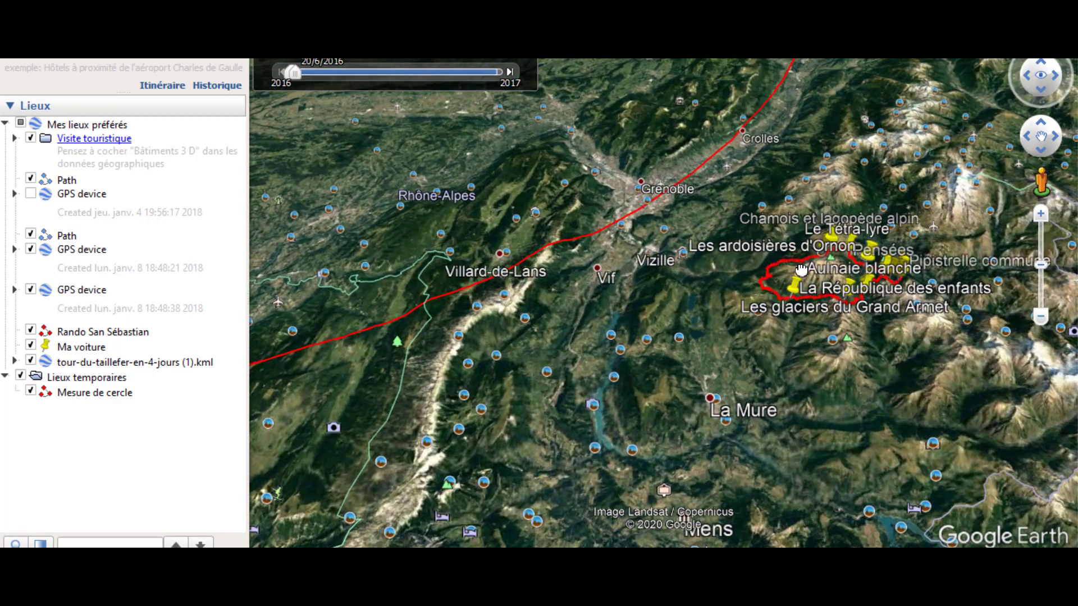
{"action": "scroll", "coordinate": [784, 274], "scroll_direction": "up", "scroll_amount": 4}
{"action": "scroll", "coordinate": [784, 274], "scroll_direction": "up", "scroll_amount": 3}
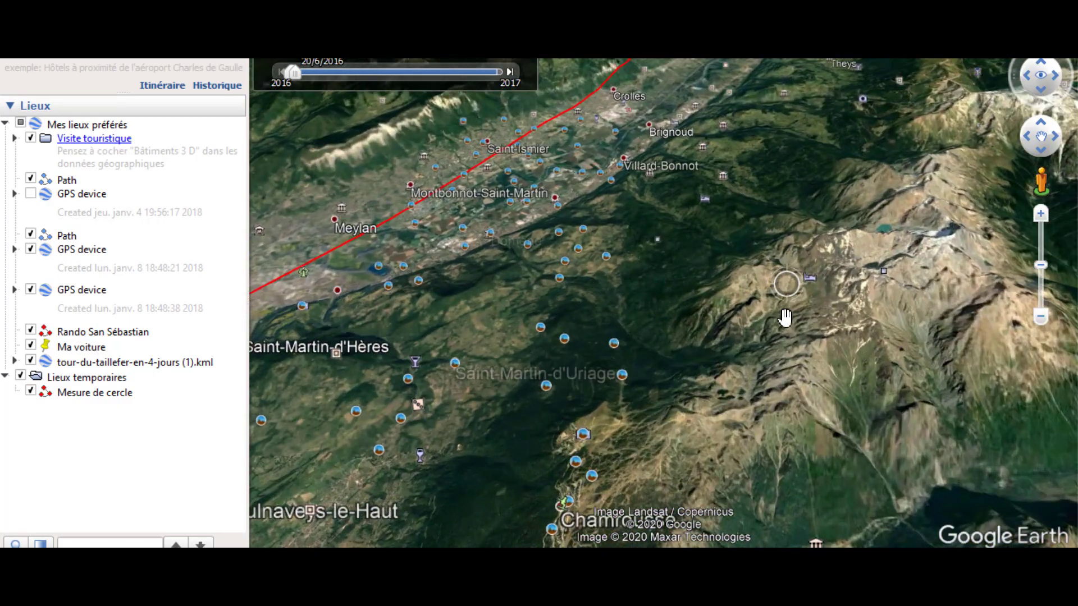
{"action": "left_click_drag", "start_coordinate": [805, 380], "coordinate": [825, 275]}
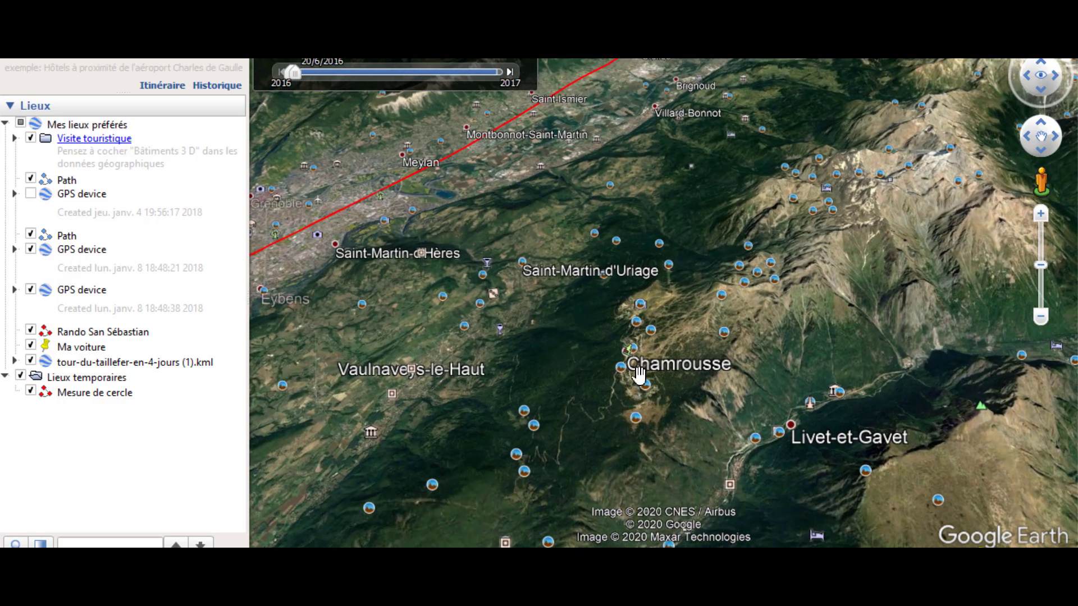
{"action": "left_click_drag", "start_coordinate": [675, 428], "coordinate": [780, 226]}
{"action": "scroll", "coordinate": [789, 243], "scroll_direction": "down", "scroll_amount": 5}
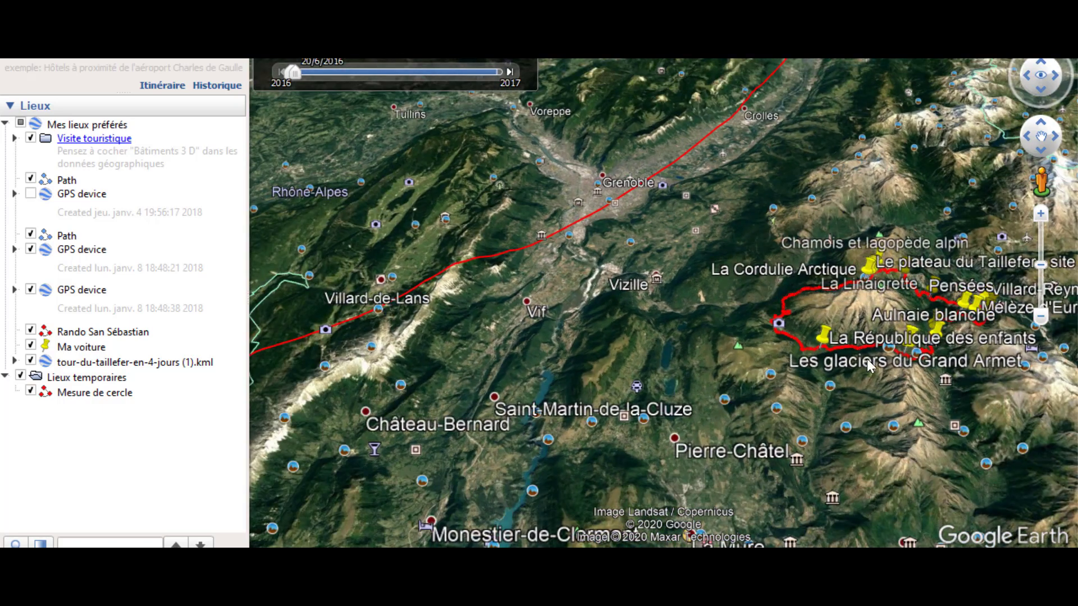
{"action": "left_click_drag", "start_coordinate": [869, 366], "coordinate": [667, 351]}
{"action": "scroll", "coordinate": [774, 148], "scroll_direction": "down", "scroll_amount": 5}
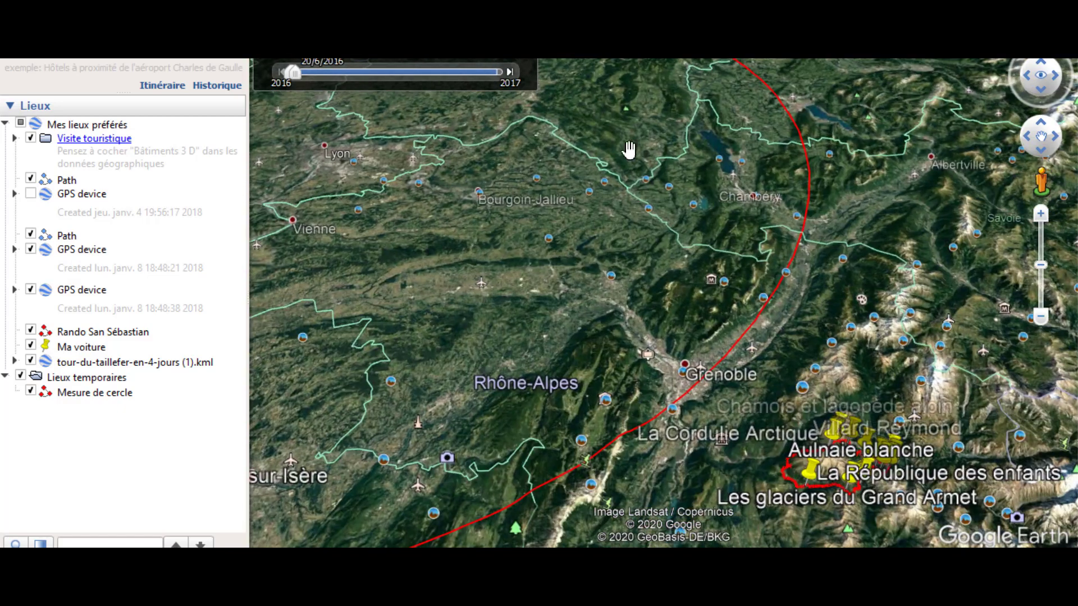
Step: Explore the northern and north-eastern part of the circle, covering Mâcon, Bourg-en-Bresse, Oyonnax, Hauteville-Lompnes and Belley
{"action": "left_click_drag", "start_coordinate": [629, 150], "coordinate": [733, 392]}
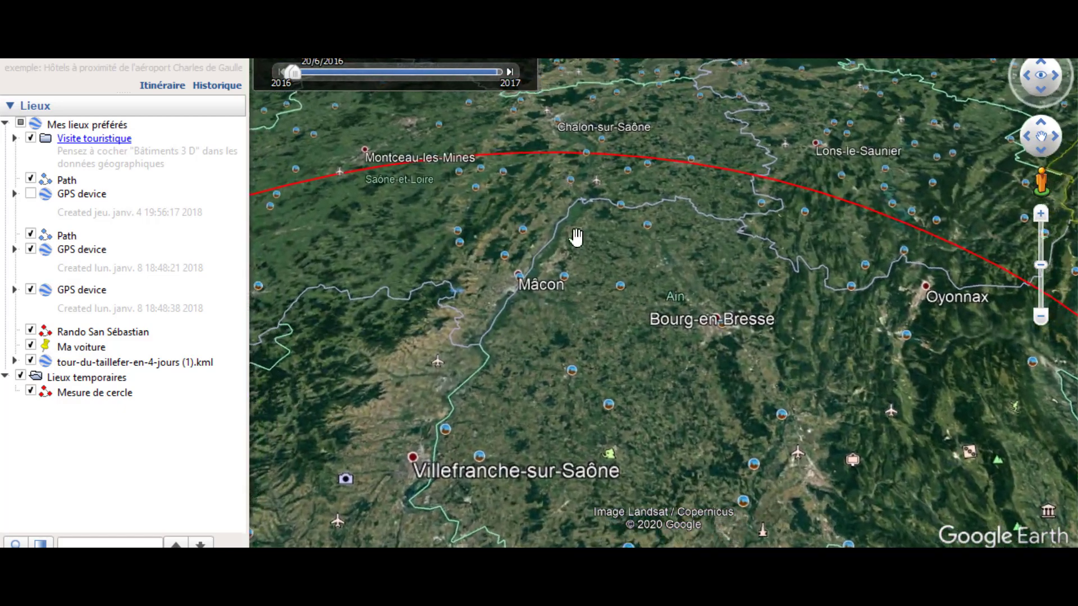
{"action": "left_click_drag", "start_coordinate": [576, 237], "coordinate": [411, 168]}
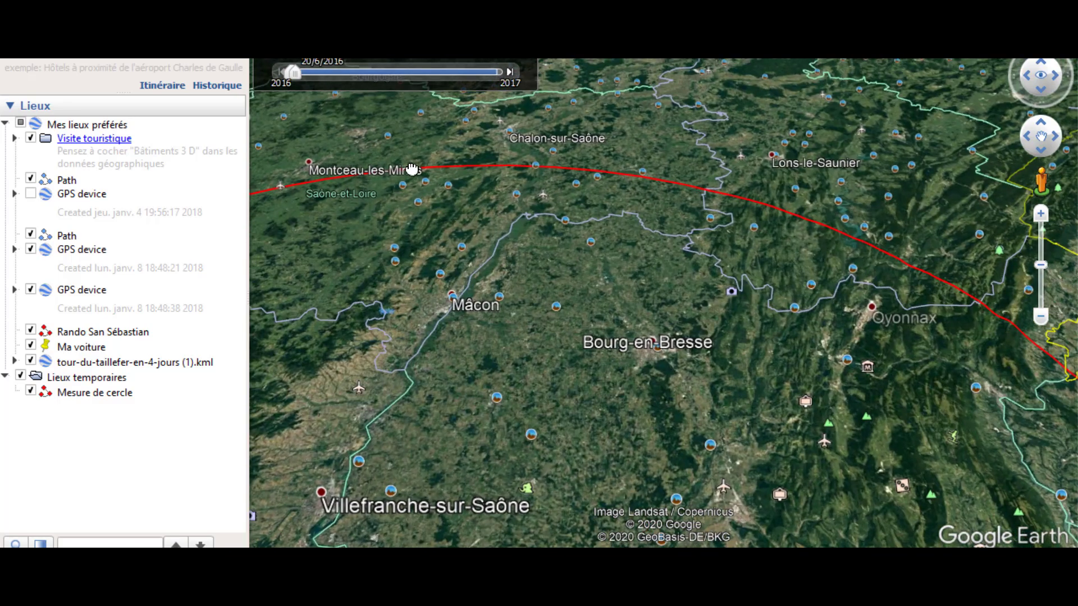
{"action": "left_click_drag", "start_coordinate": [461, 265], "coordinate": [590, 180]}
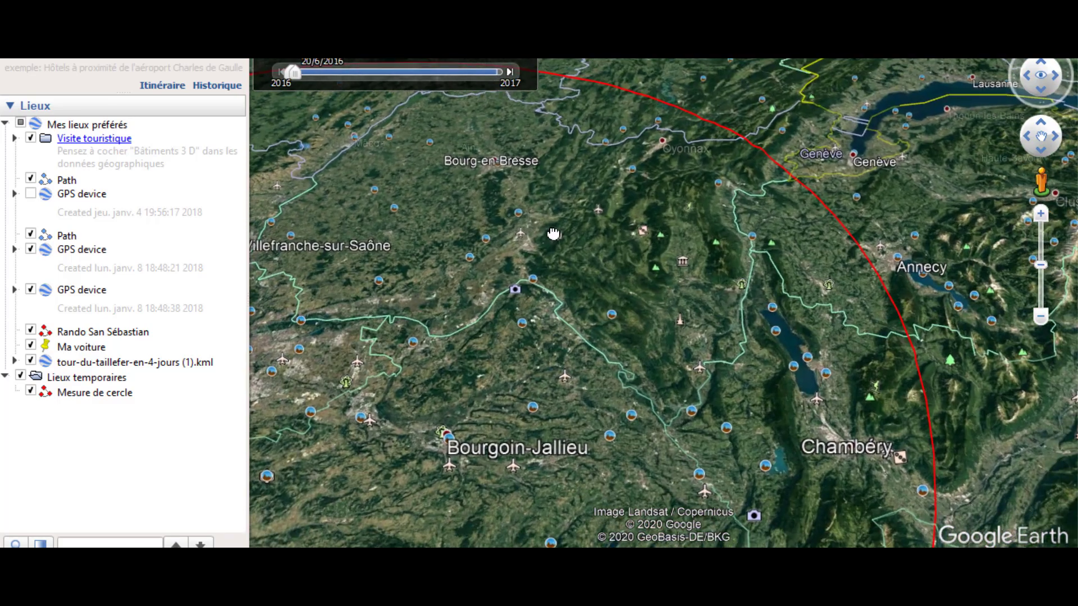
{"action": "scroll", "coordinate": [721, 303], "scroll_direction": "up", "scroll_amount": 5}
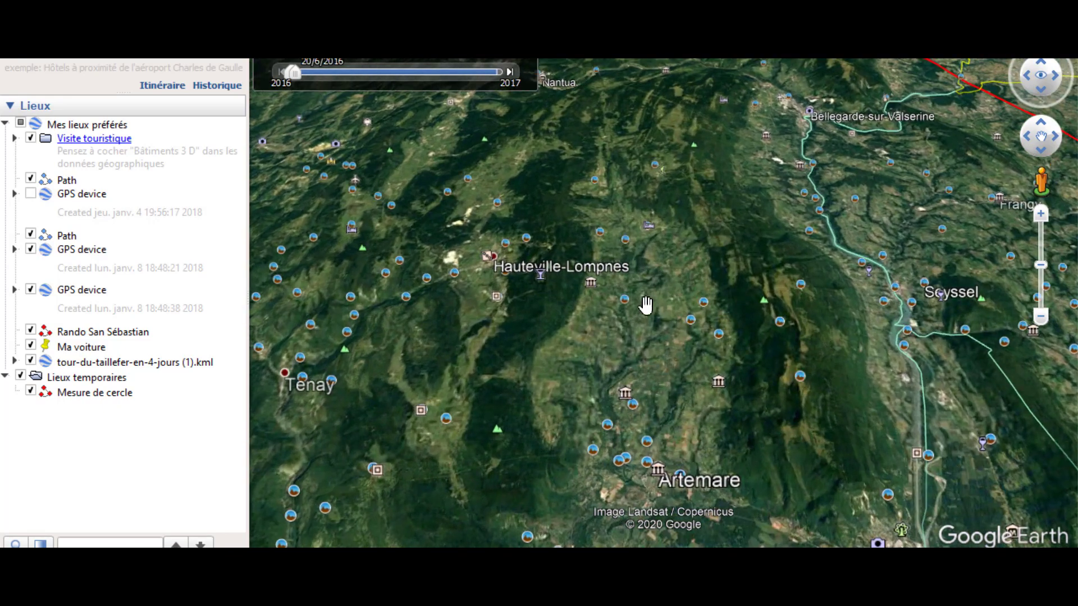
{"action": "scroll", "coordinate": [646, 305], "scroll_direction": "down", "scroll_amount": 2}
{"action": "left_click_drag", "start_coordinate": [604, 215], "coordinate": [646, 287]}
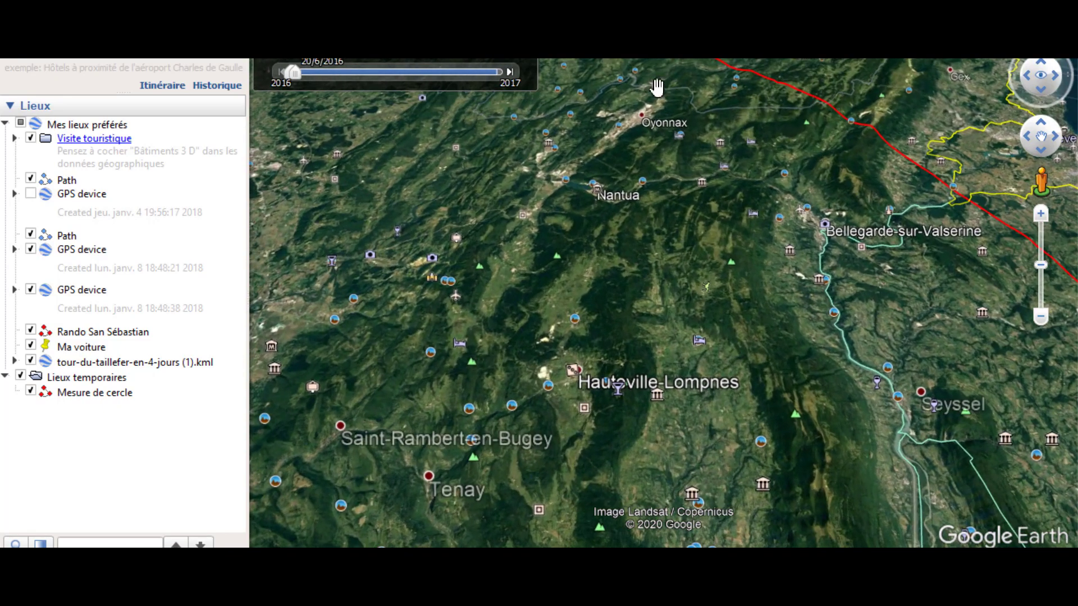
{"action": "scroll", "coordinate": [650, 207], "scroll_direction": "down", "scroll_amount": 3}
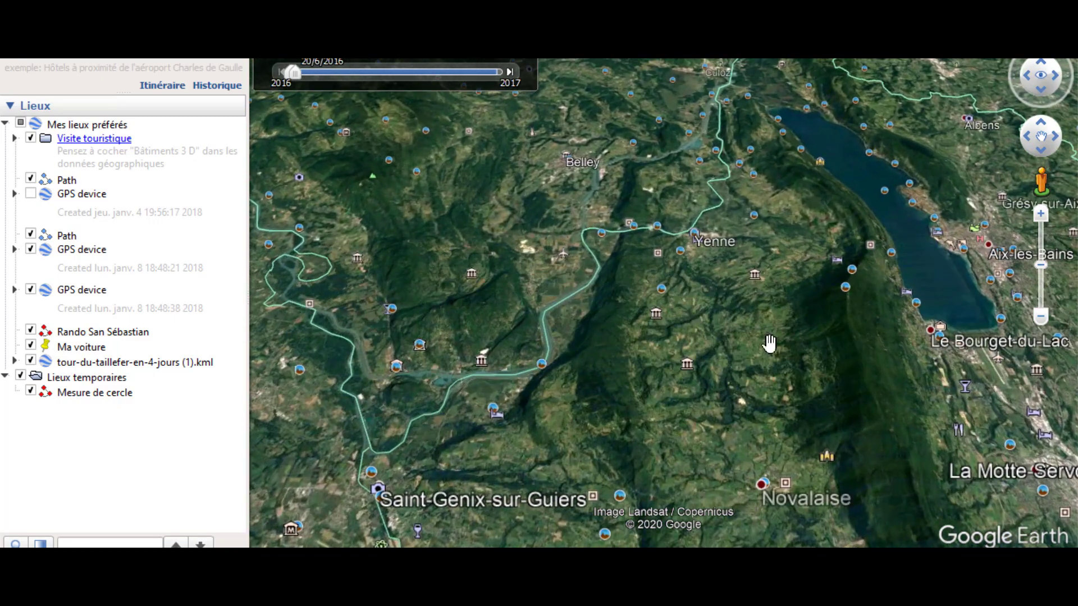
{"action": "scroll", "coordinate": [568, 279], "scroll_direction": "down", "scroll_amount": 2}
{"action": "left_click_drag", "start_coordinate": [496, 233], "coordinate": [765, 390]}
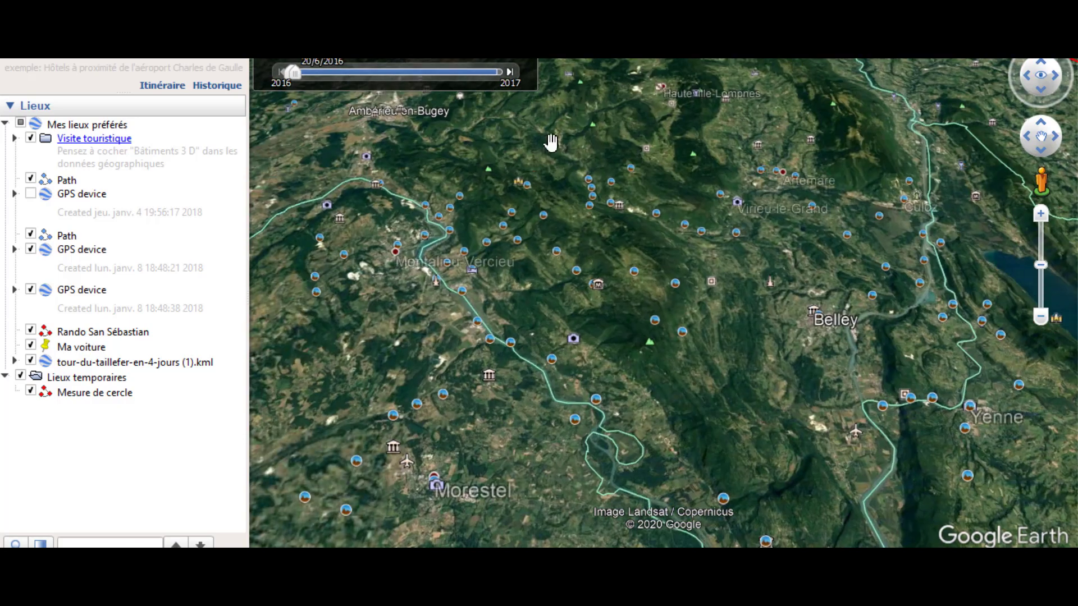
{"action": "left_click_drag", "start_coordinate": [551, 143], "coordinate": [775, 393]}
{"action": "mouse_move", "coordinate": [550, 200]}
{"action": "left_mouse_down"}
{"action": "mouse_move", "coordinate": [748, 339]}
{"action": "mouse_move", "coordinate": [870, 402]}
{"action": "left_mouse_up"}
{"action": "scroll", "coordinate": [668, 220], "scroll_direction": "down", "scroll_amount": 3}
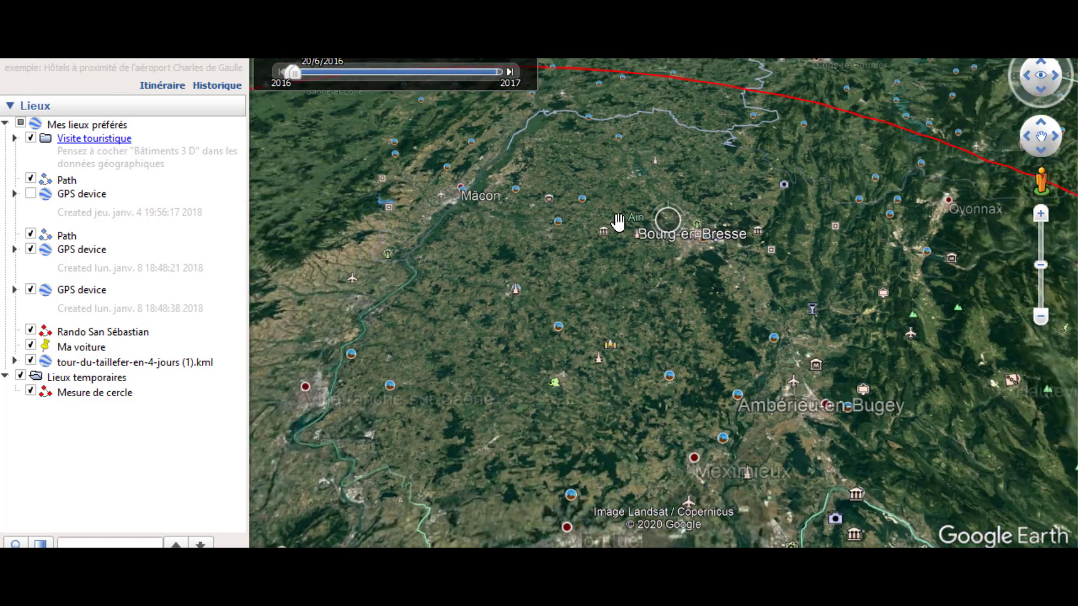
Step: Explore the circle's north-western and western part, from Chauffailles and Roanne down to its edge near Ambert
{"action": "left_click_drag", "start_coordinate": [629, 250], "coordinate": [892, 401]}
{"action": "left_click_drag", "start_coordinate": [553, 352], "coordinate": [627, 354]}
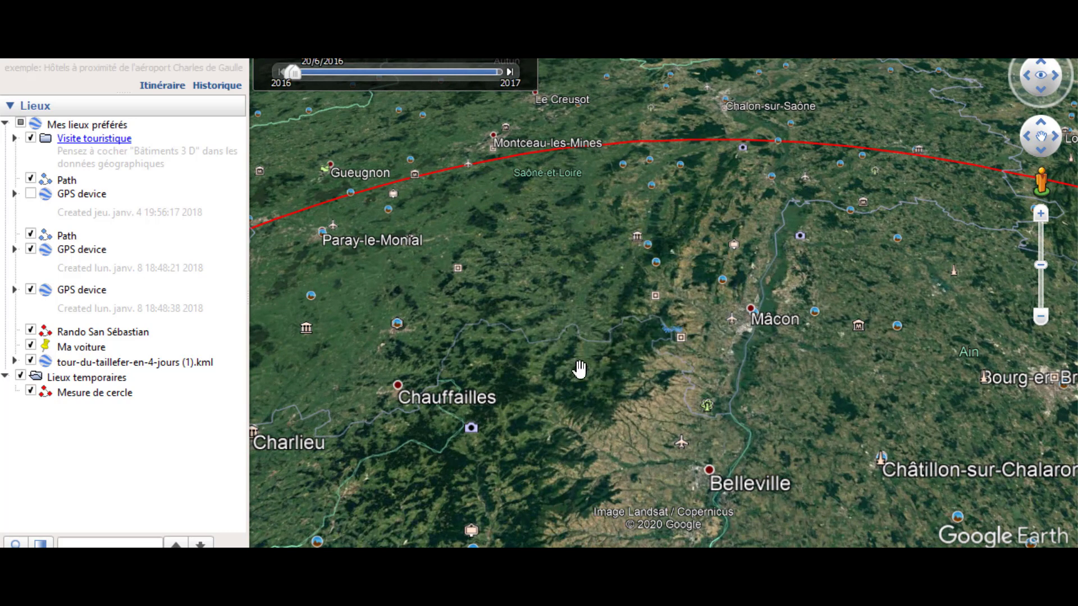
{"action": "left_click_drag", "start_coordinate": [548, 380], "coordinate": [621, 236]}
{"action": "left_click_drag", "start_coordinate": [584, 392], "coordinate": [596, 269]}
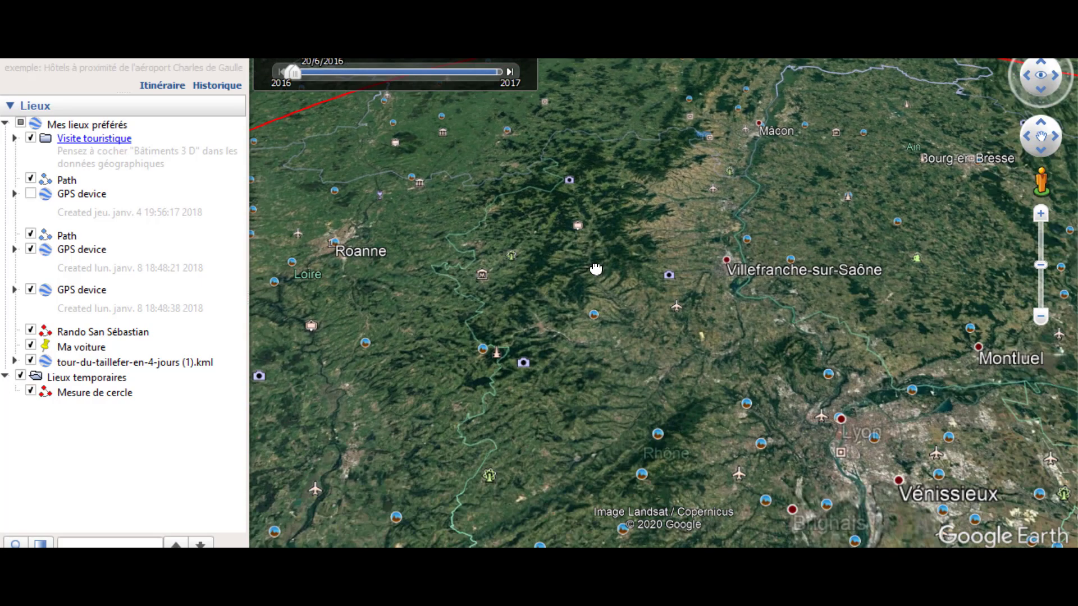
{"action": "left_click_drag", "start_coordinate": [653, 422], "coordinate": [821, 427]}
{"action": "left_click_drag", "start_coordinate": [547, 374], "coordinate": [681, 311]}
{"action": "left_click_drag", "start_coordinate": [524, 469], "coordinate": [572, 308]}
{"action": "left_click_drag", "start_coordinate": [545, 380], "coordinate": [690, 210]}
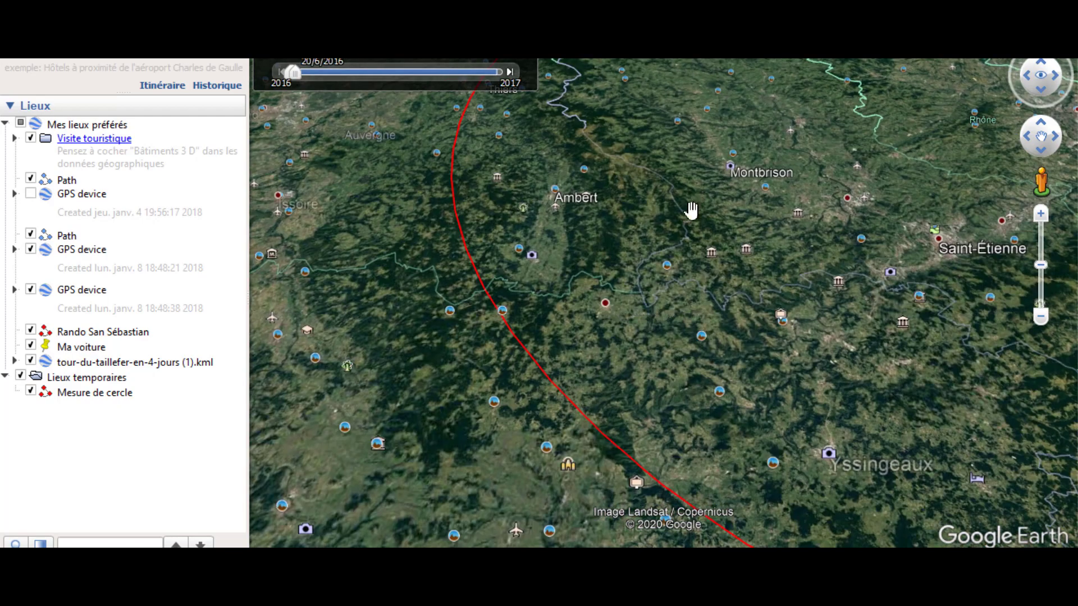
{"action": "scroll", "coordinate": [514, 212], "scroll_direction": "up", "scroll_amount": 3}
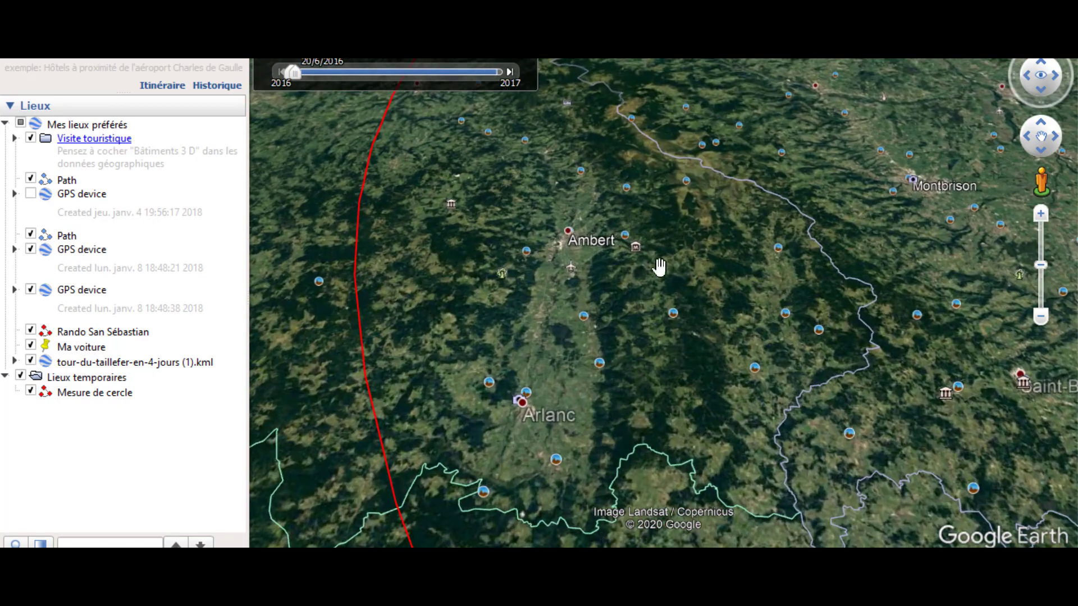
Step: Follow the circle's south-western edge from Ambert towards Valence, and inspect the area inside it around Saint-Étienne, Vienne and Lyon
{"action": "scroll", "coordinate": [578, 219], "scroll_direction": "down", "scroll_amount": 5}
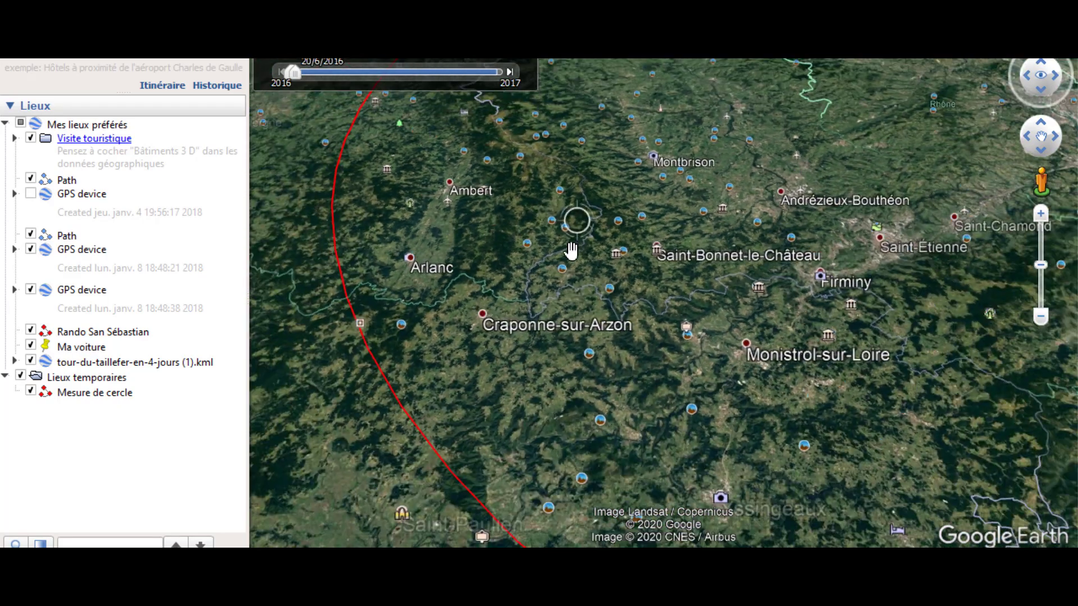
{"action": "scroll", "coordinate": [572, 275], "scroll_direction": "down", "scroll_amount": 3}
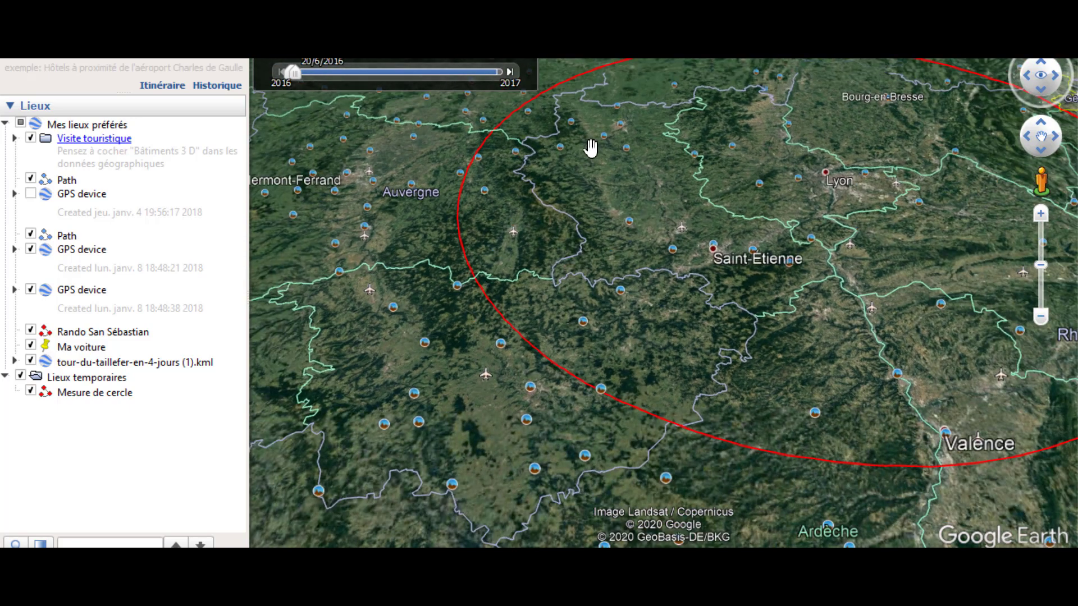
{"action": "left_click_drag", "start_coordinate": [677, 348], "coordinate": [520, 344]}
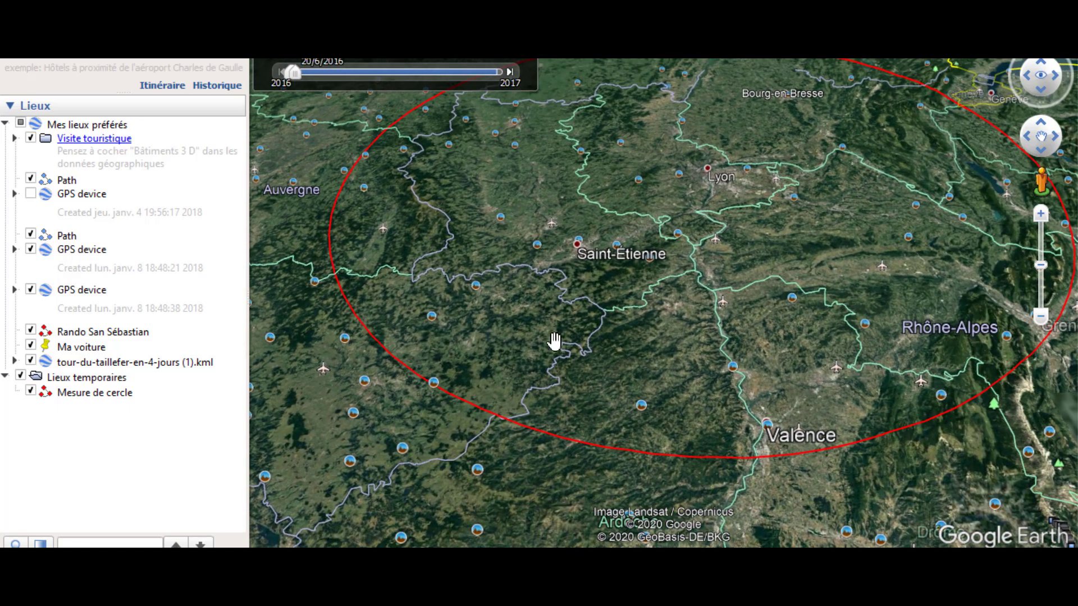
{"action": "left_click_drag", "start_coordinate": [659, 233], "coordinate": [621, 372]}
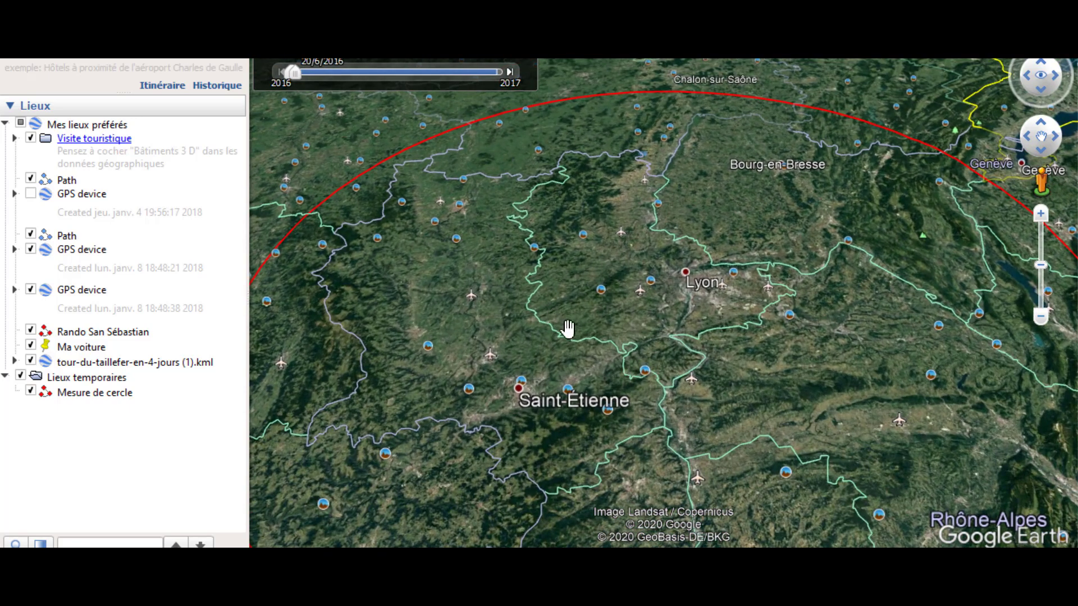
{"action": "scroll", "coordinate": [612, 321], "scroll_direction": "up", "scroll_amount": 2}
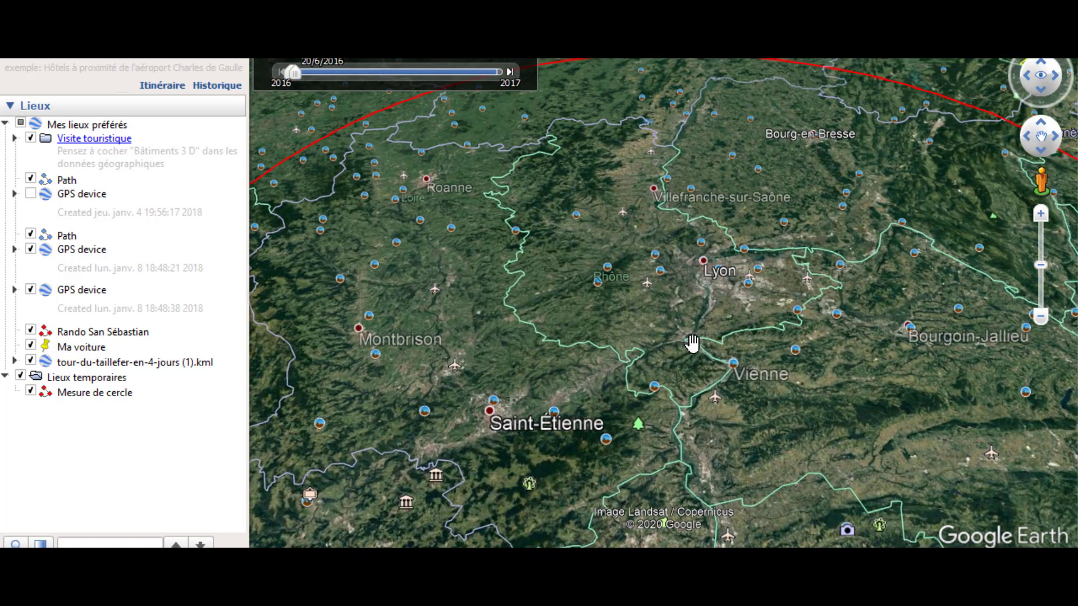
{"action": "scroll", "coordinate": [711, 335], "scroll_direction": "up", "scroll_amount": 3}
Step: Examine the whole circle around Lyon and compare its extent with France, Switzerland and the surrounding regions
{"action": "scroll", "coordinate": [712, 331], "scroll_direction": "down", "scroll_amount": 4}
{"action": "scroll", "coordinate": [676, 291], "scroll_direction": "down", "scroll_amount": 2}
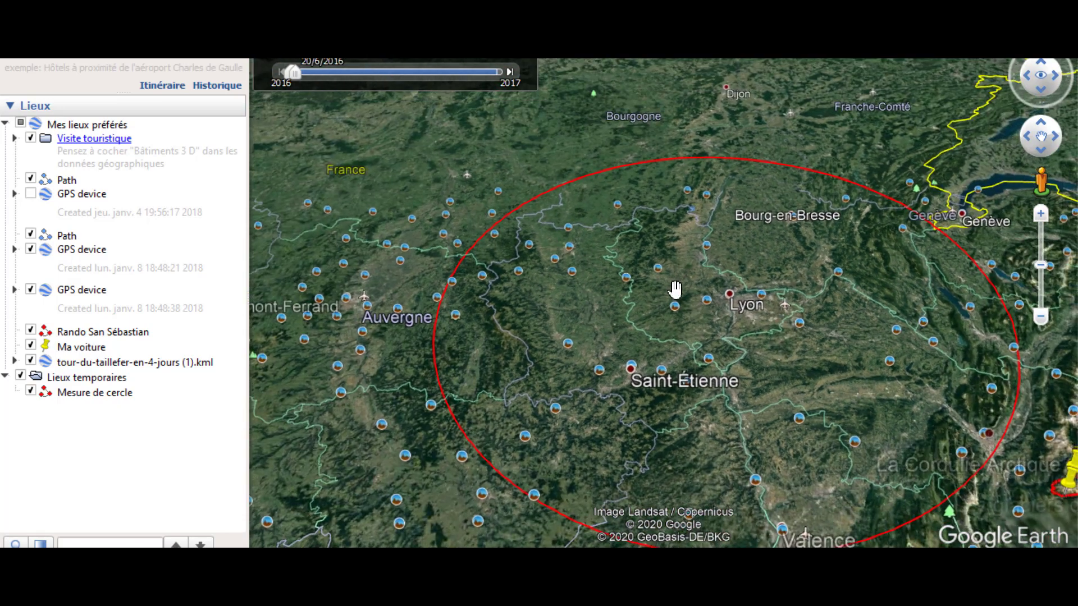
{"action": "left_click_drag", "start_coordinate": [776, 325], "coordinate": [720, 314]}
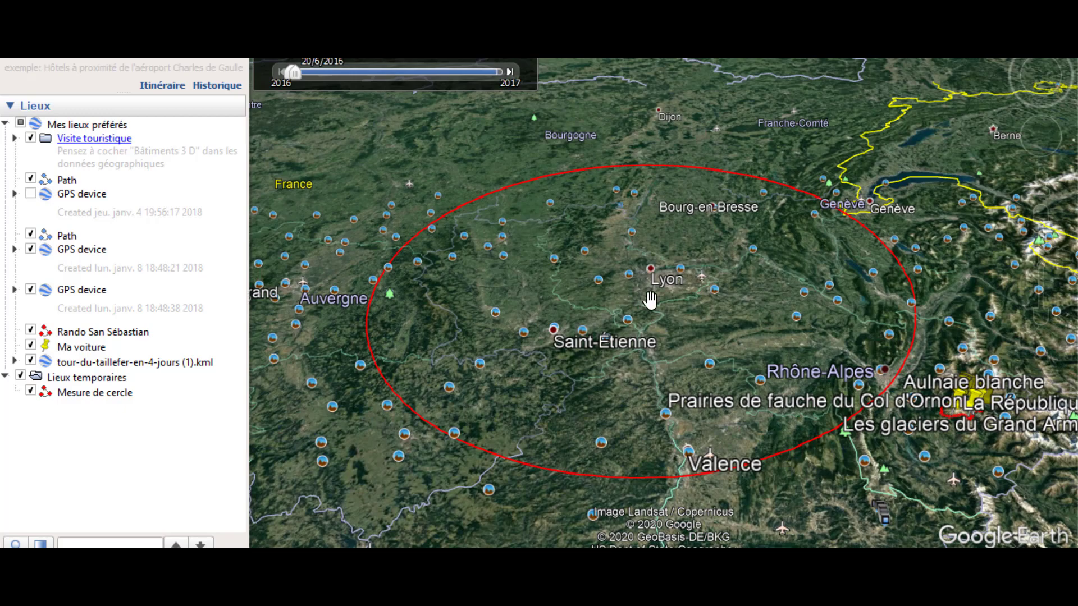
{"action": "scroll", "coordinate": [651, 300], "scroll_direction": "up", "scroll_amount": 3}
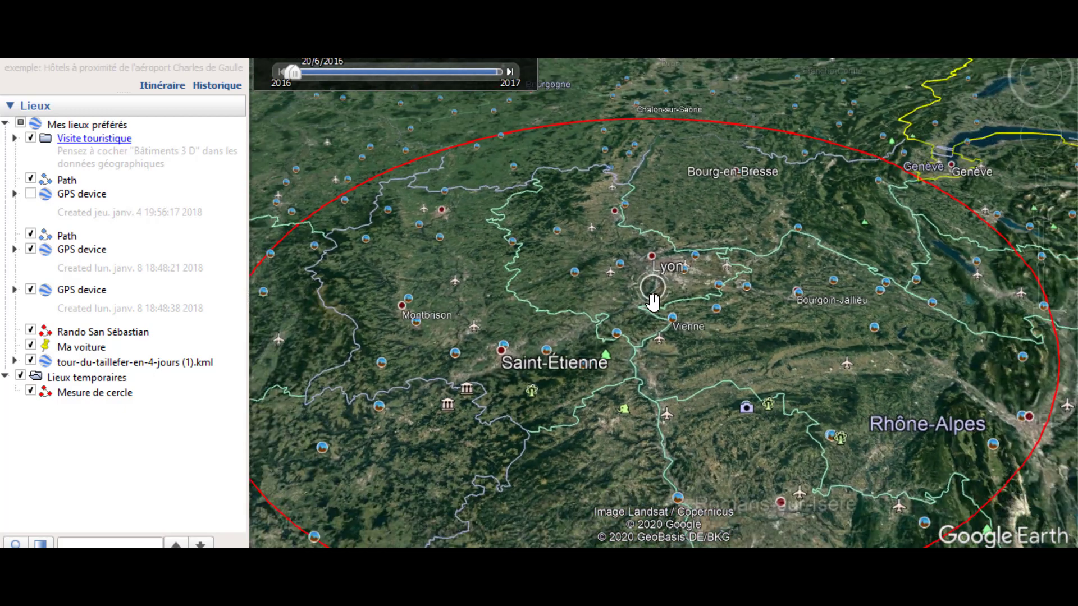
{"action": "scroll", "coordinate": [653, 301], "scroll_direction": "down", "scroll_amount": 5}
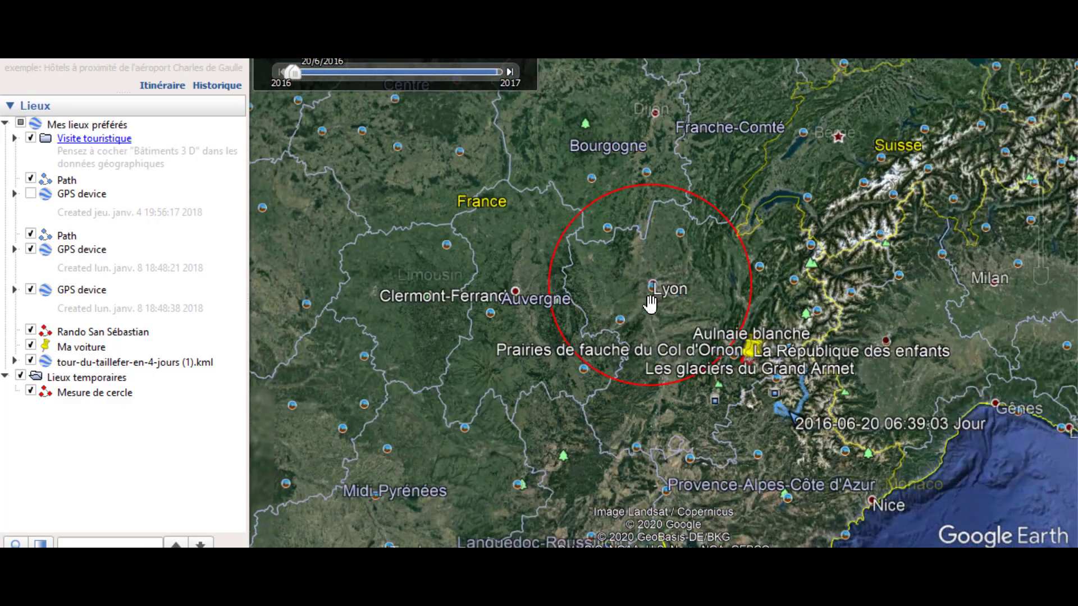
{"action": "scroll", "coordinate": [651, 304], "scroll_direction": "down", "scroll_amount": 2}
{"action": "scroll", "coordinate": [659, 291], "scroll_direction": "down", "scroll_amount": 3}
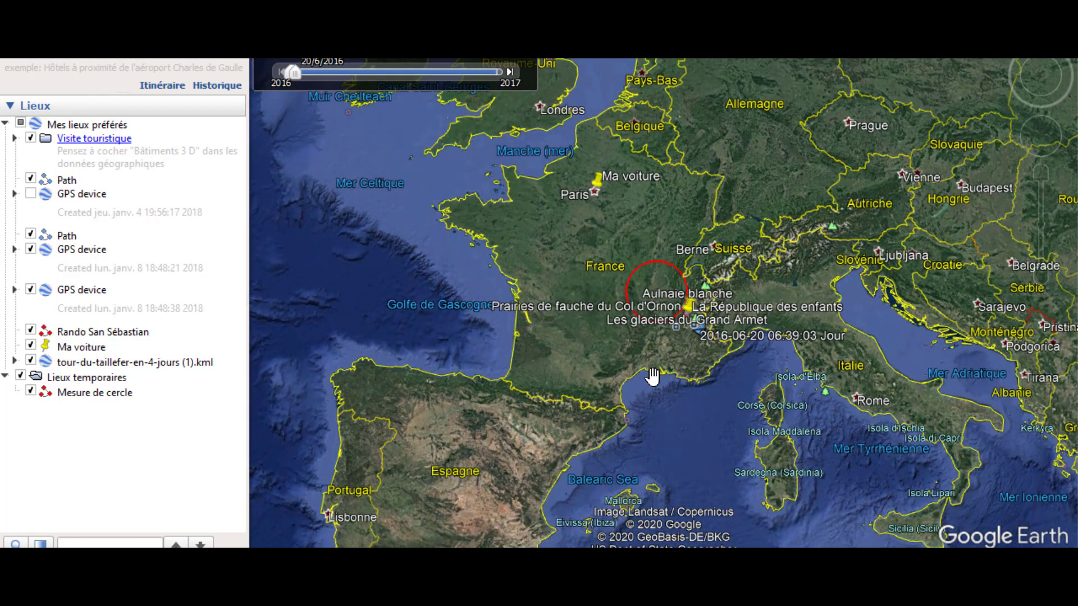
{"action": "scroll", "coordinate": [701, 314], "scroll_direction": "up", "scroll_amount": 5}
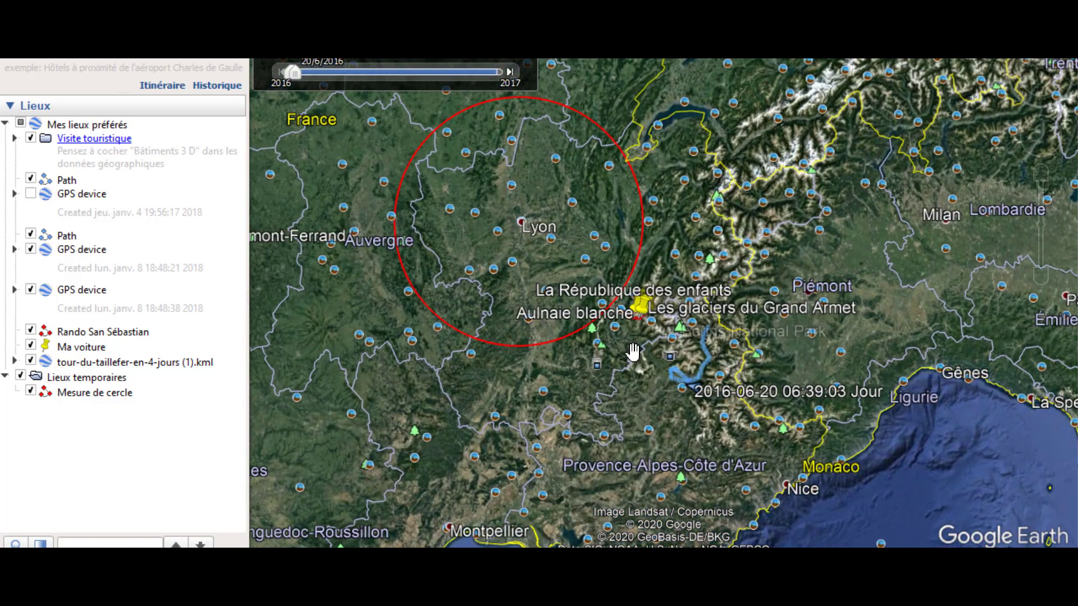
{"action": "left_click_drag", "start_coordinate": [544, 369], "coordinate": [642, 404]}
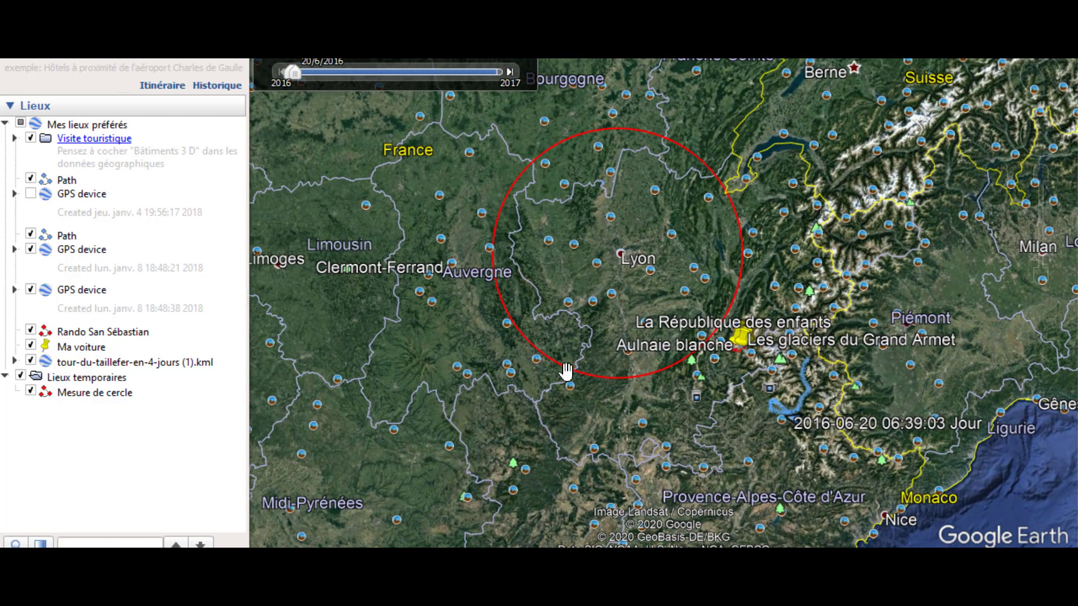